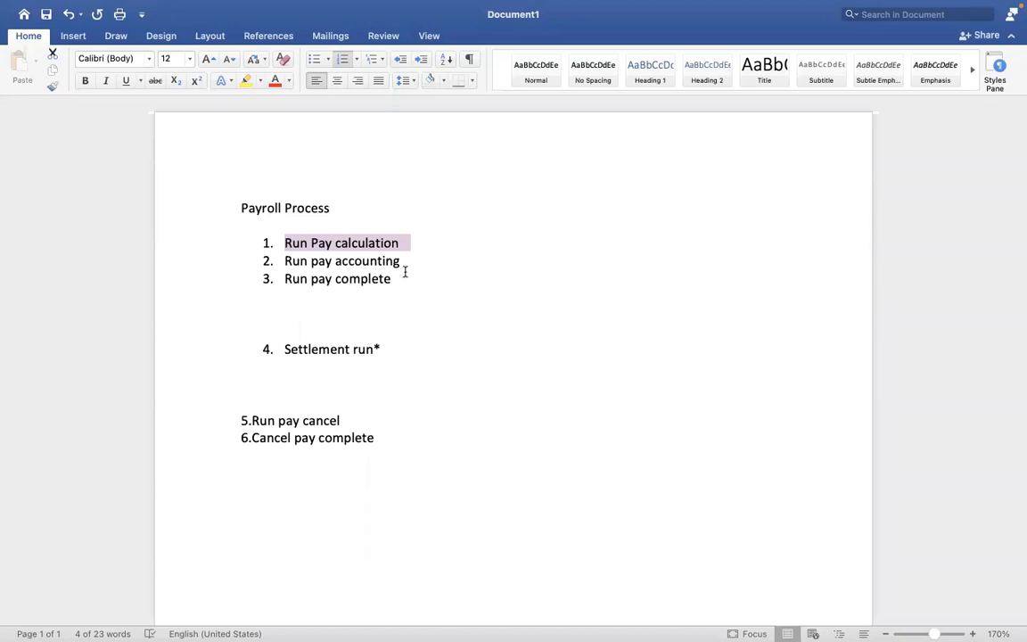
pyautogui.click(415, 310)
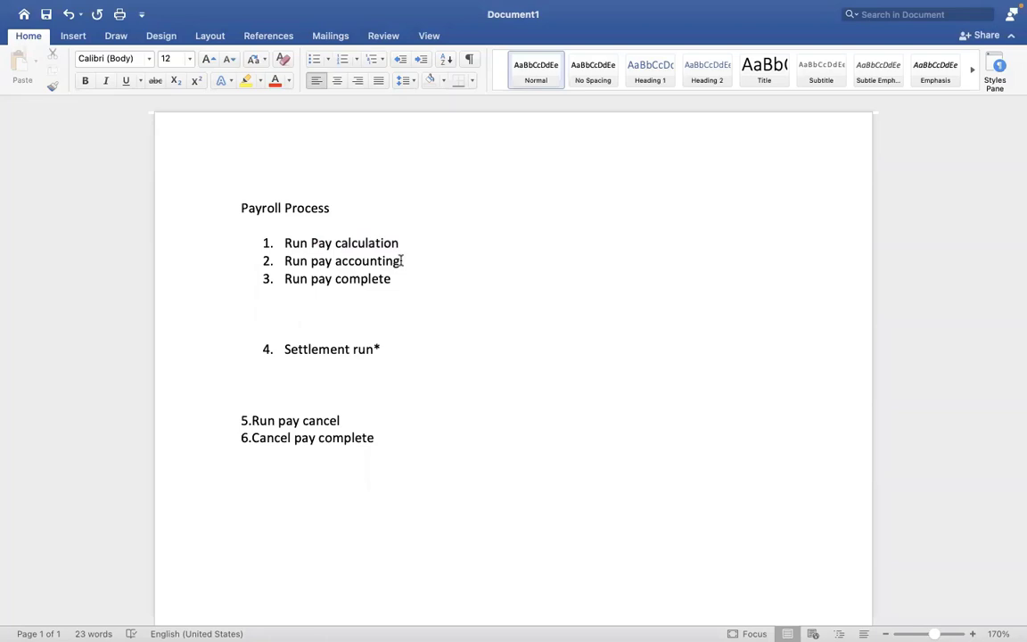
pyautogui.moveTo(401, 261); pyautogui.dragTo(286, 263)
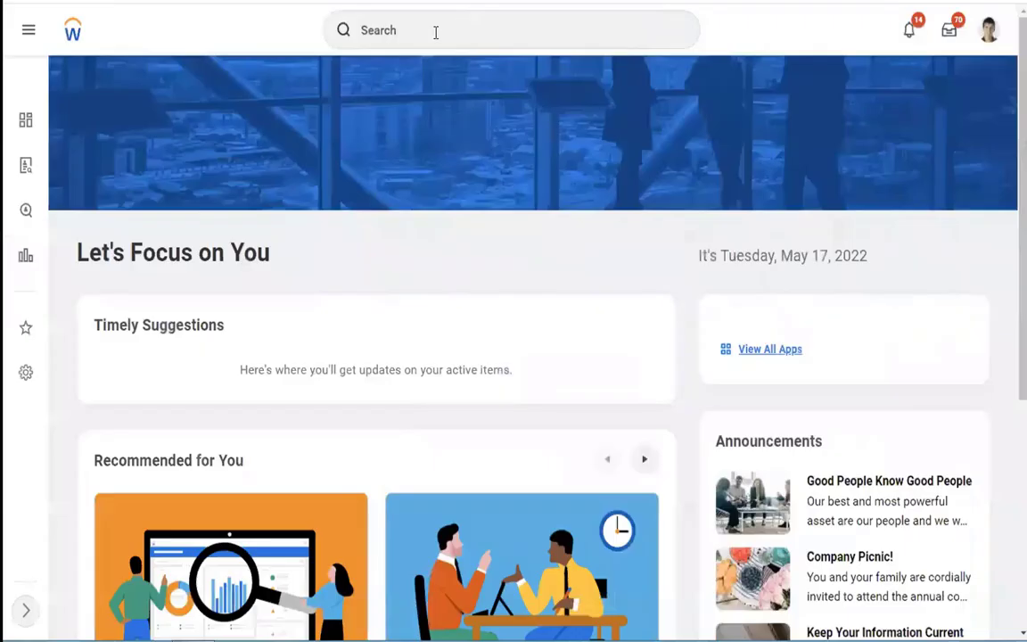
# Step: Switch to Workday, search for "run pay calcu" and open the Run Pay Calculation task
pyautogui.click(434, 35)
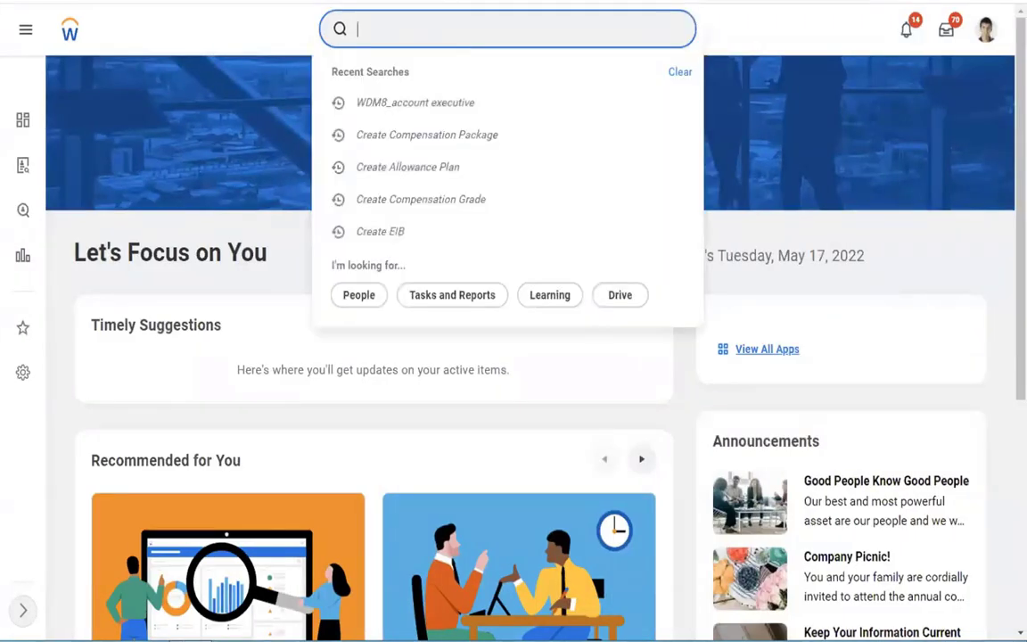
pyautogui.write('run pay calcu')
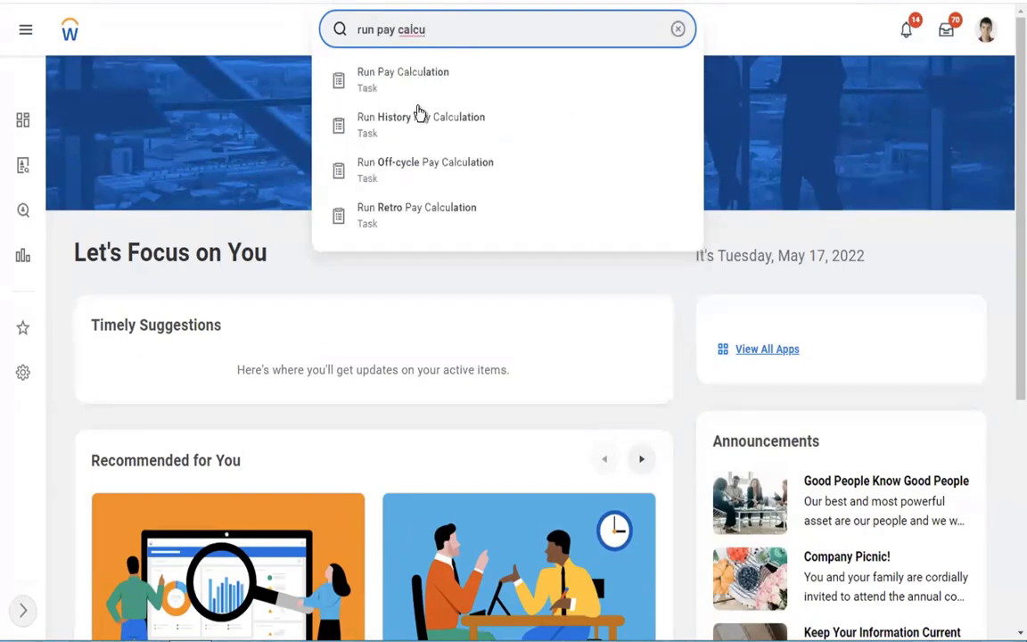
pyautogui.click(396, 89)
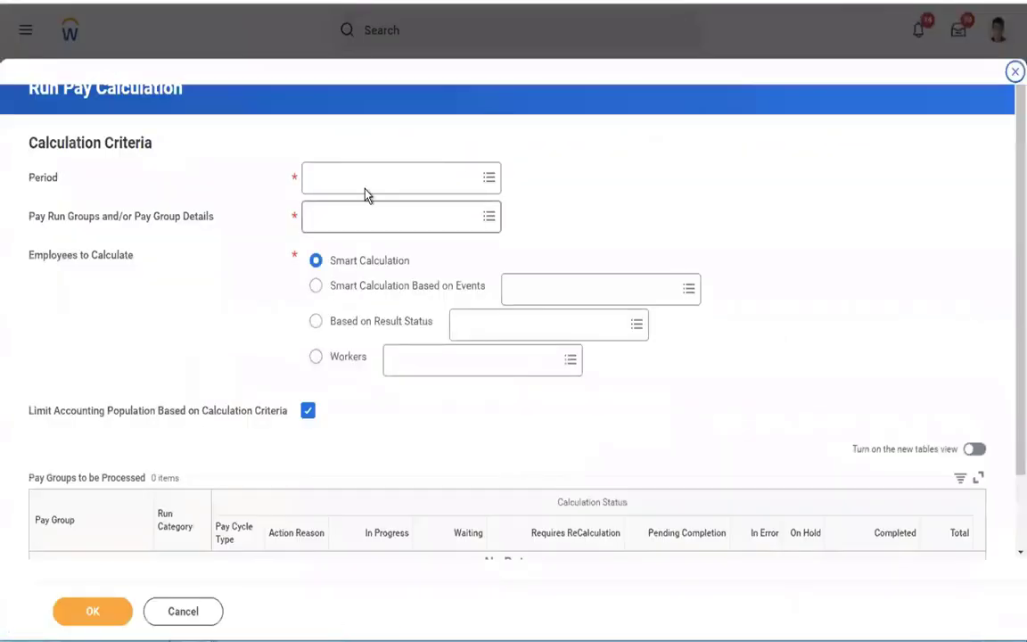
# Step: Set the pay calculation period to 01/01/2019 - 01/15/2019 (Semi-monthly)
pyautogui.click(351, 188)
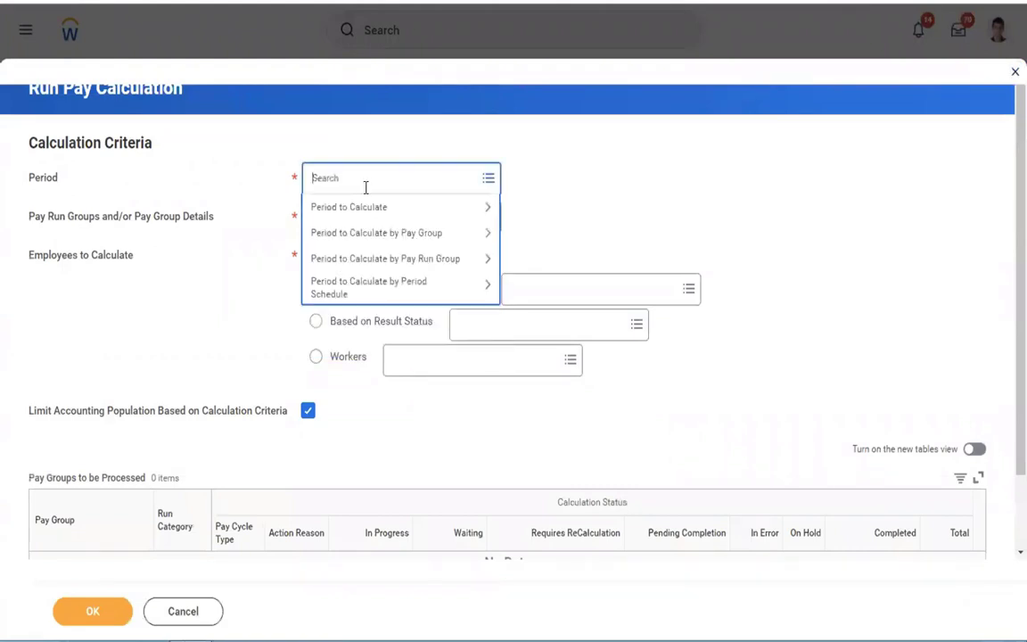
pyautogui.click(405, 213)
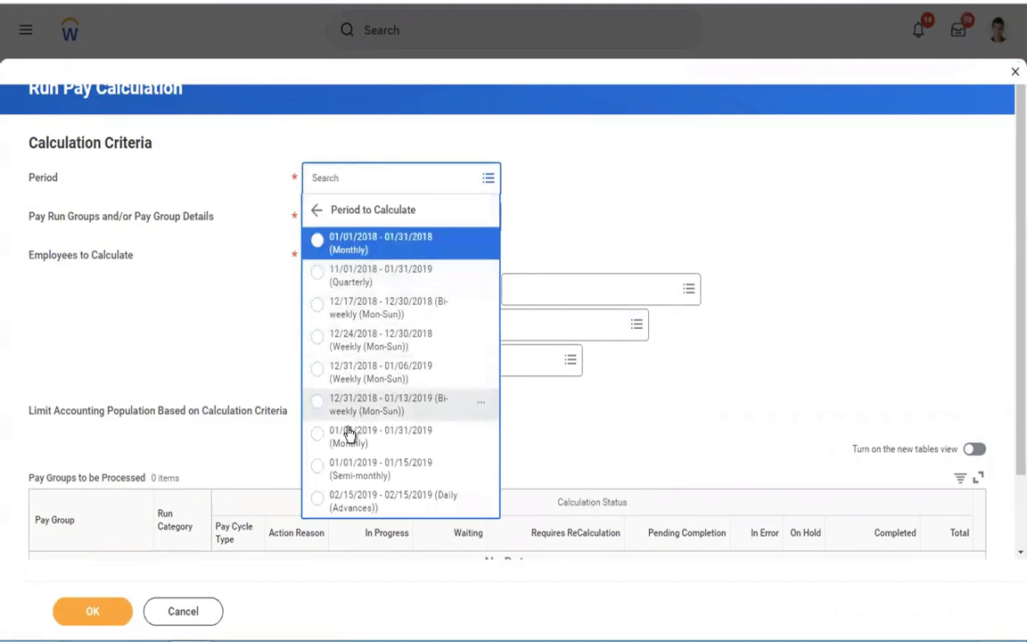
pyautogui.click(365, 475)
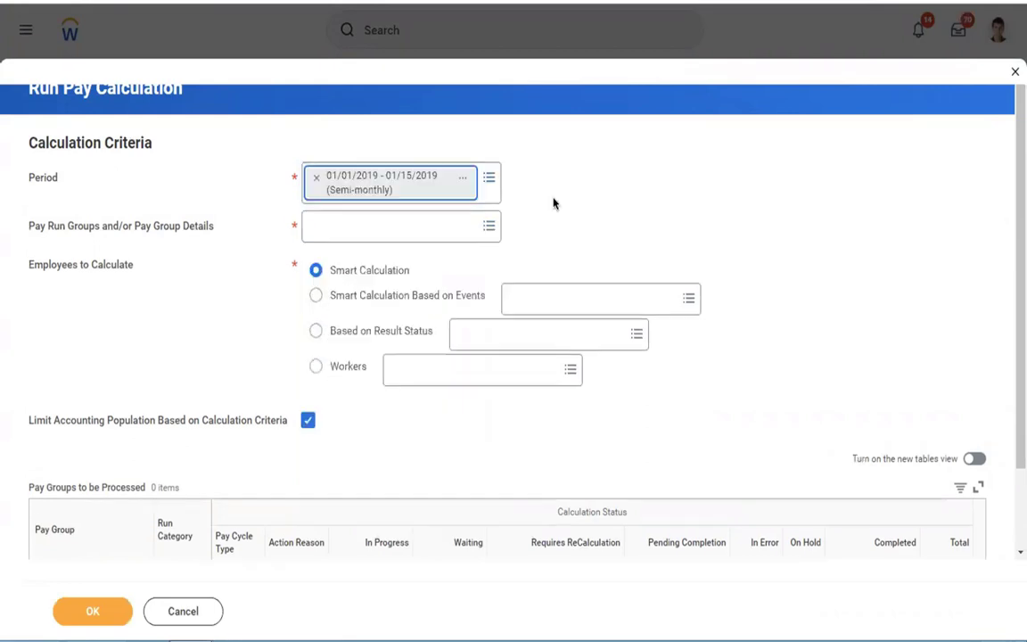
# Step: Choose the pay group detail USA Semi-monthly Professional Corporate: Regular (Semi-monthly) and submit the pay calculation with Smart Calculation
pyautogui.click(392, 222)
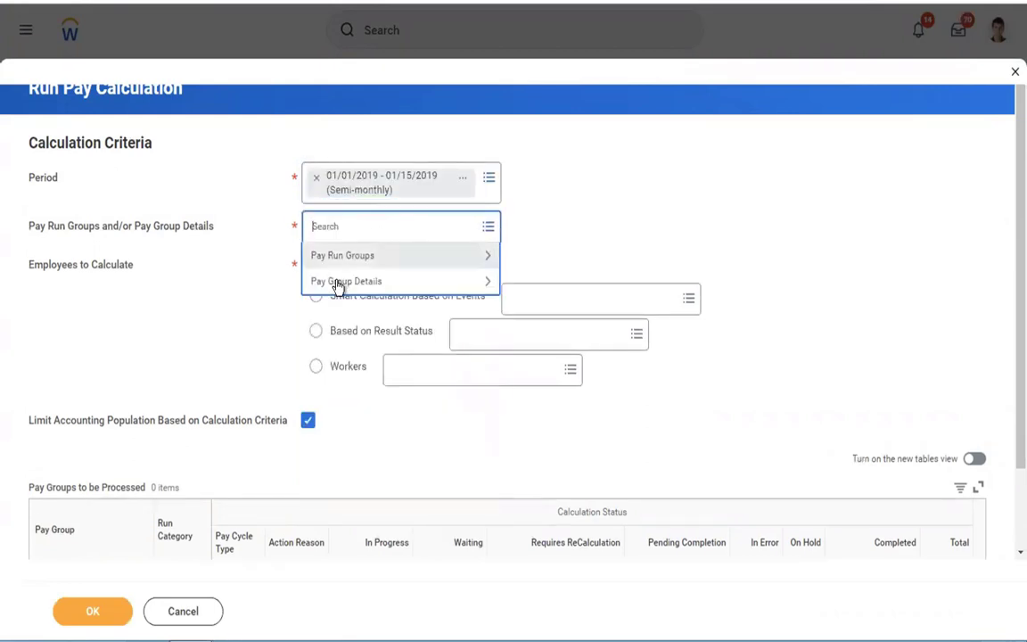
pyautogui.click(339, 283)
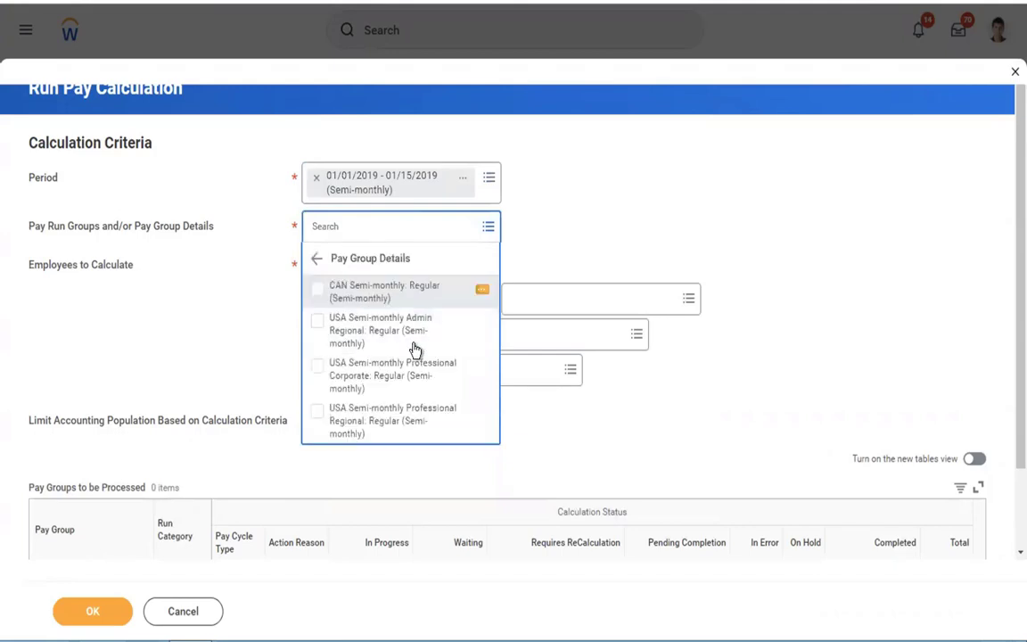
pyautogui.click(380, 381)
pyautogui.click(205, 250)
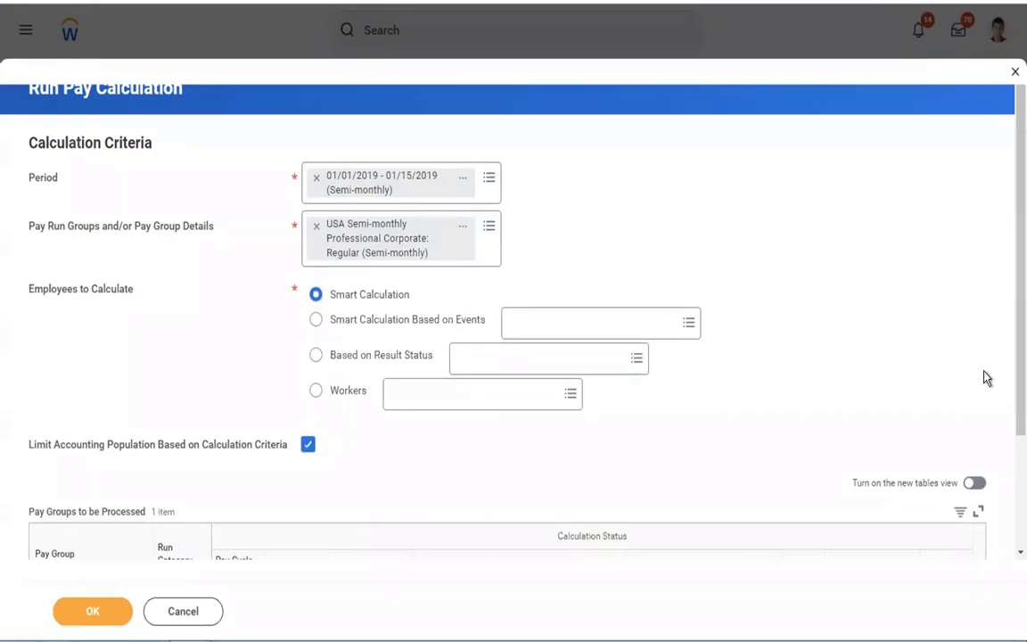
pyautogui.scroll(-2, 1020, 373)
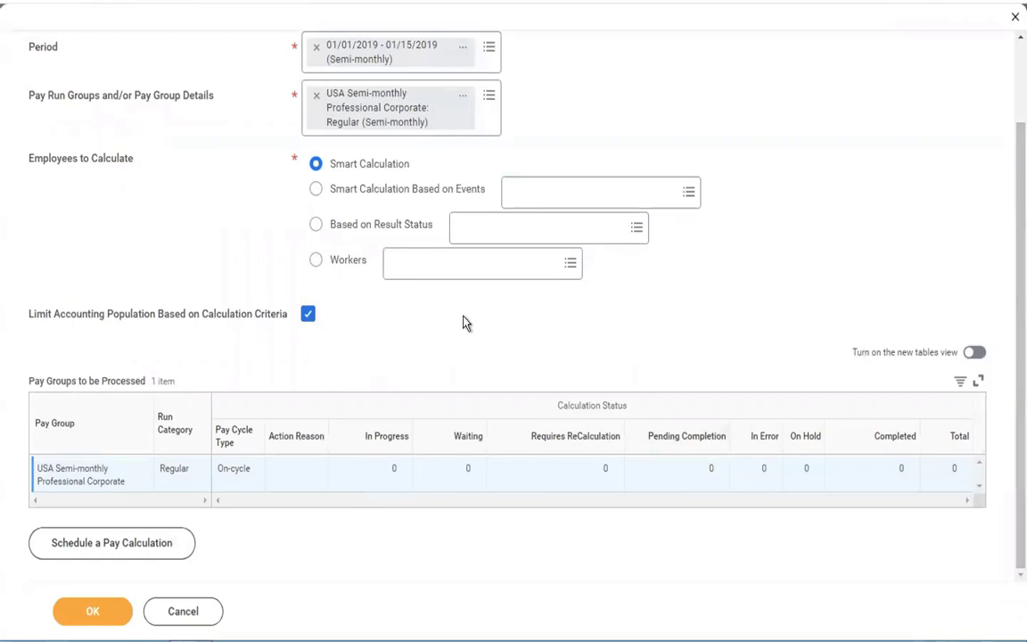
pyautogui.click(94, 615)
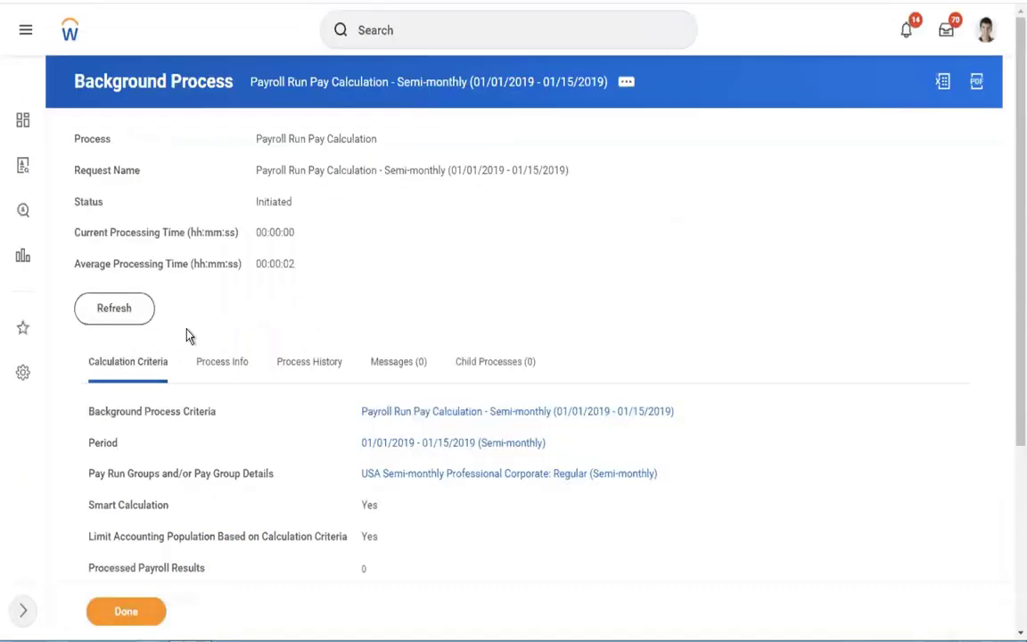
# Step: Refresh the pay calculation's background process until its status shows that processing has finished
pyautogui.click(123, 308)
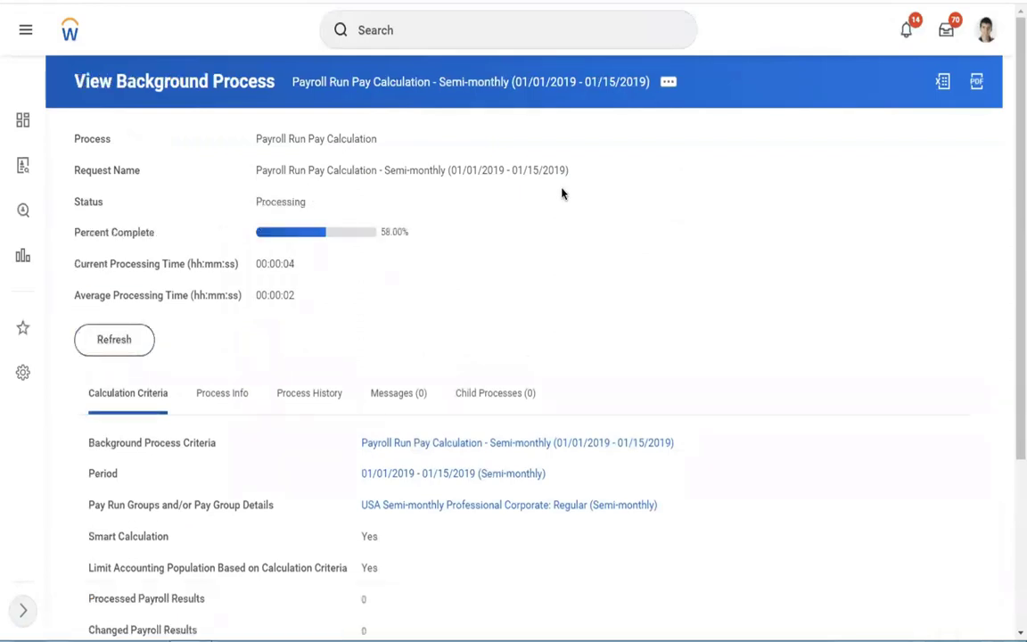
pyautogui.click(101, 342)
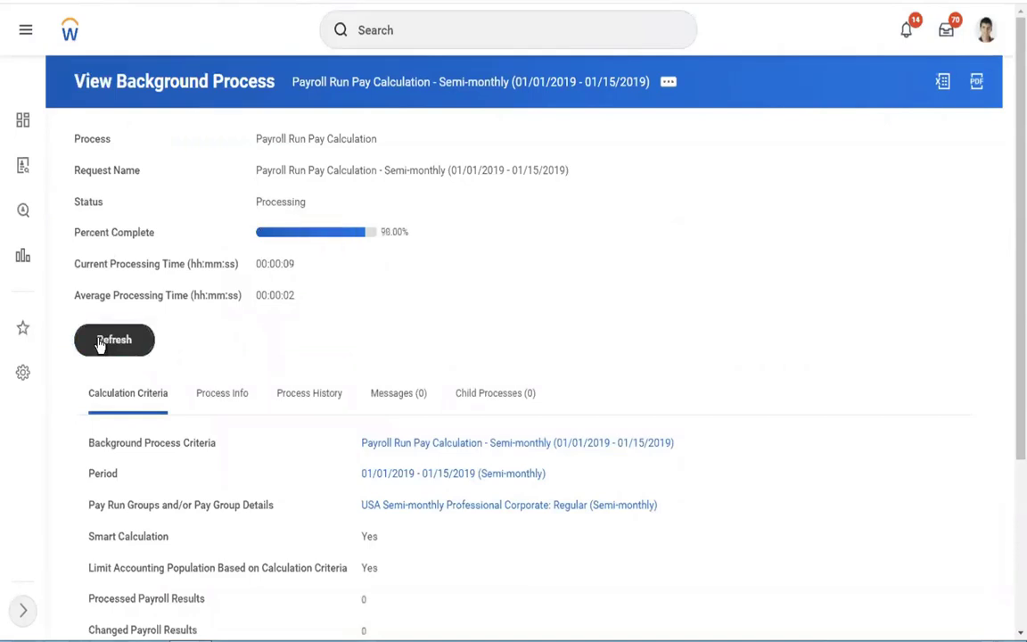
pyautogui.click(101, 344)
pyautogui.click(102, 345)
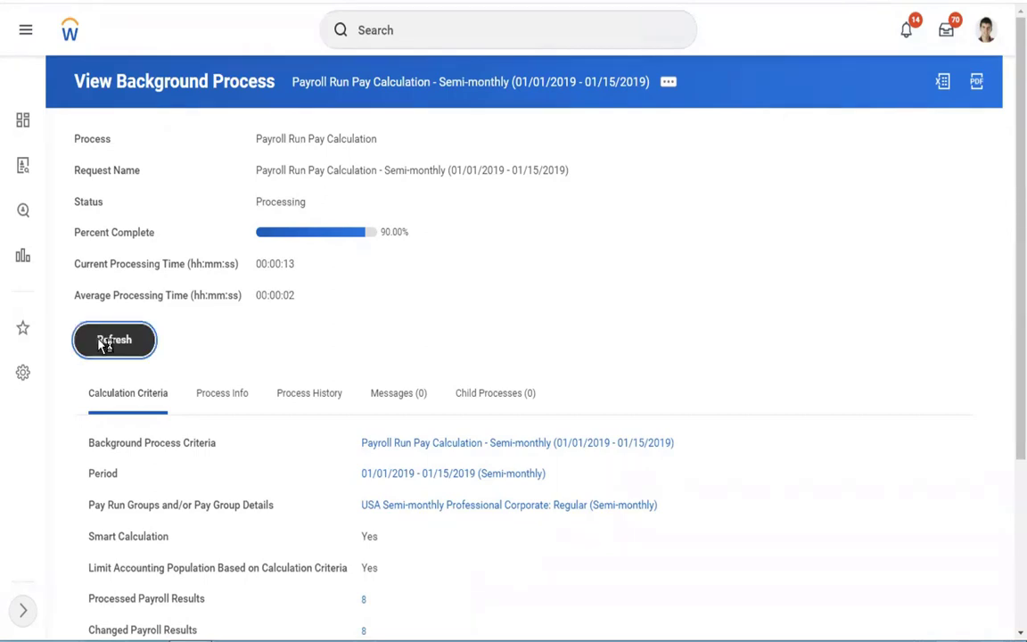
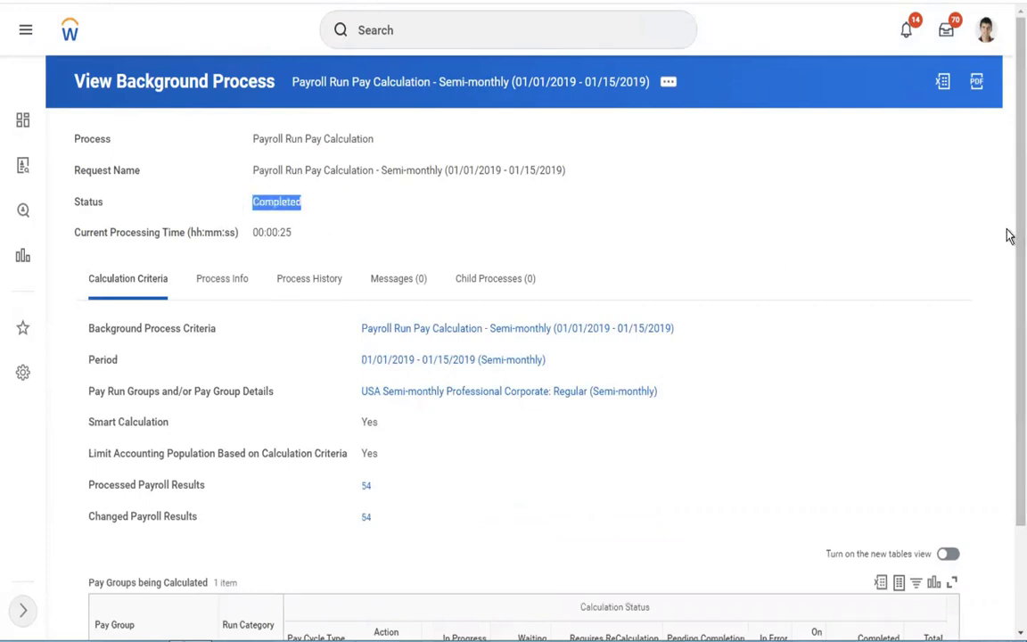
pyautogui.click(1007, 489)
pyautogui.tripleClick(866, 325)
pyautogui.click(866, 326)
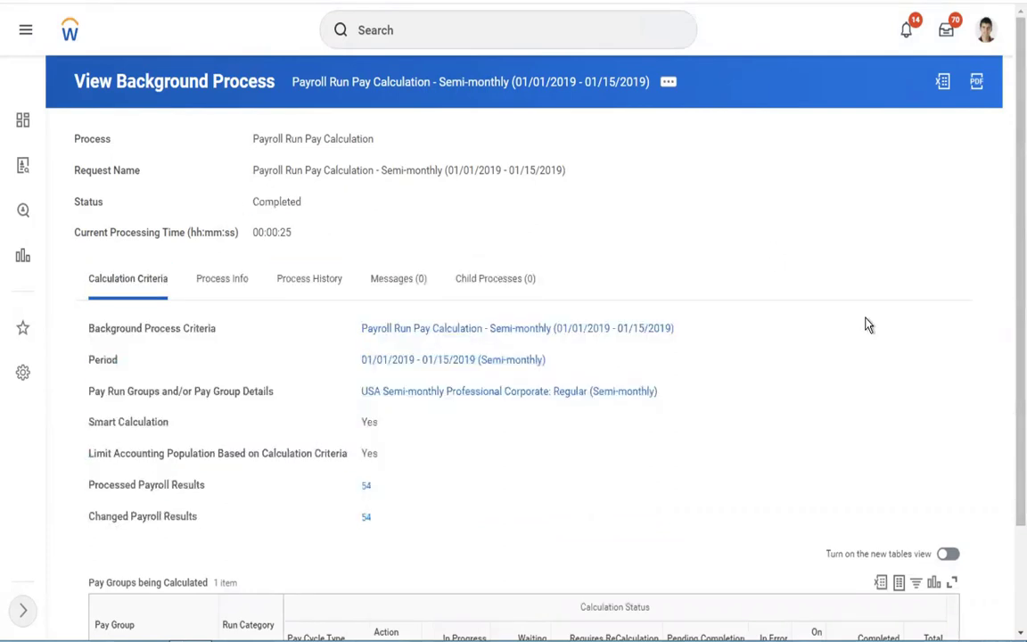
# Step: Open the total payroll results for the USA Semi-monthly Professional Corporate pay group and review the workers' gross amounts, net amounts and audit alerts
pyautogui.scroll(-3, 866, 325)
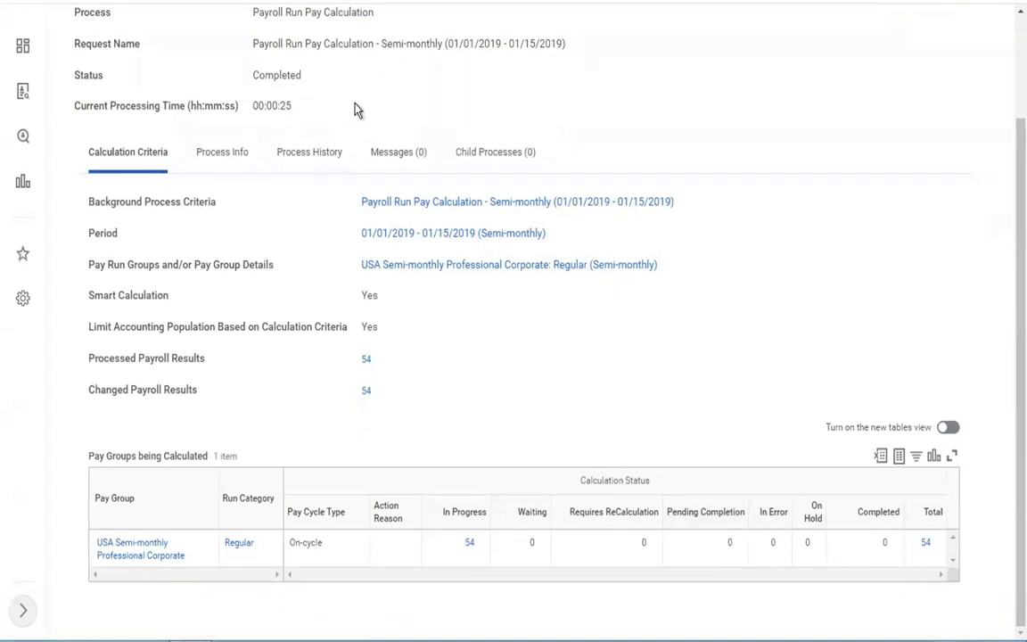
pyautogui.click(929, 548)
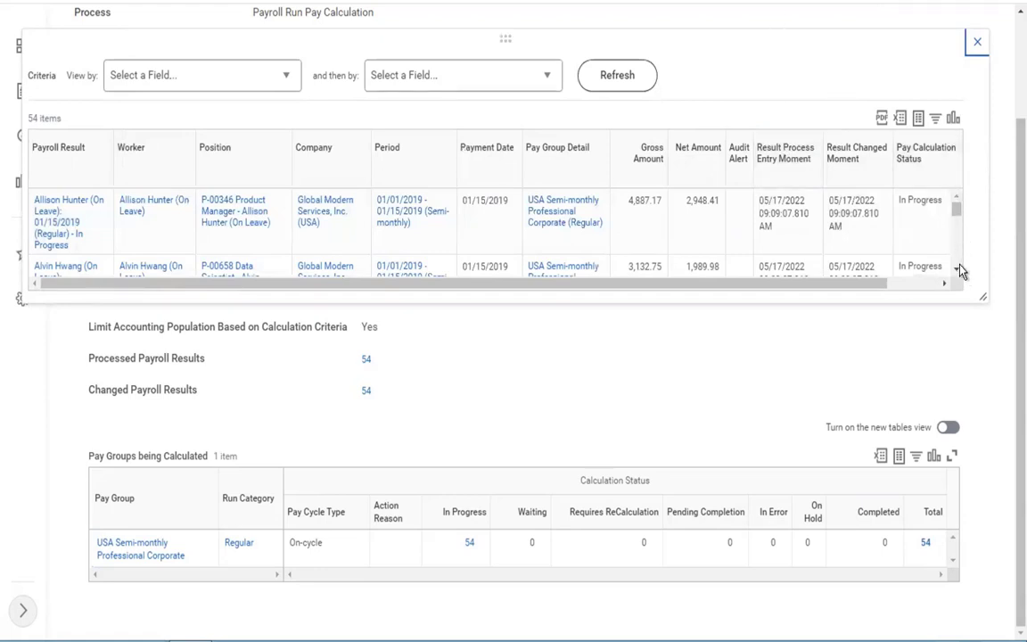
pyautogui.click(956, 268)
pyautogui.click(956, 268)
pyautogui.click(956, 269)
pyautogui.scroll(-1, 924, 246)
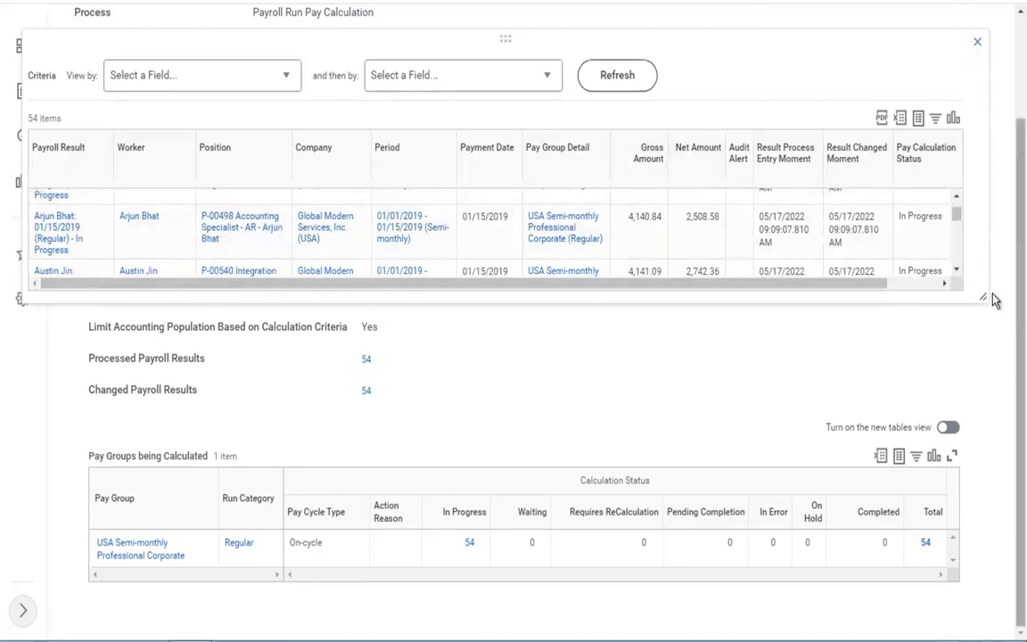
pyautogui.click(957, 269)
pyautogui.click(957, 269)
pyautogui.click(956, 270)
pyautogui.click(956, 270)
pyautogui.click(956, 270)
pyautogui.click(956, 270)
pyautogui.click(956, 270)
pyautogui.click(957, 270)
pyautogui.click(956, 270)
pyautogui.click(957, 270)
pyautogui.click(956, 270)
pyautogui.click(957, 270)
pyautogui.click(957, 270)
pyautogui.click(956, 270)
pyautogui.click(956, 270)
pyautogui.click(956, 270)
pyautogui.click(956, 270)
pyautogui.click(956, 270)
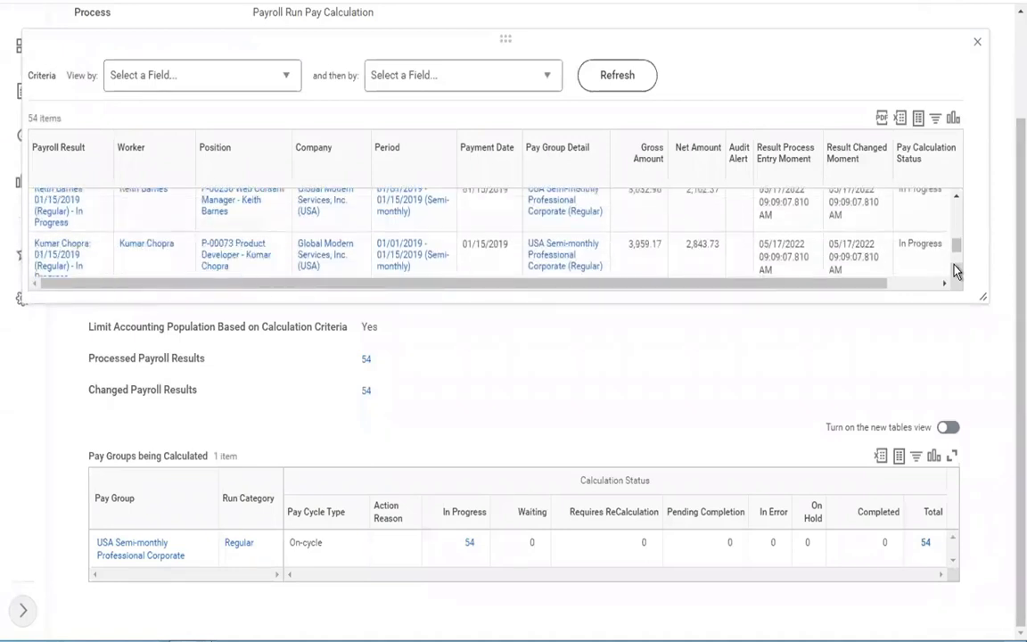
# Step: Go back to the payroll result flagged with an audit alert, inspect its flag, and close the results list
pyautogui.click(955, 198)
pyautogui.click(956, 198)
pyautogui.click(955, 197)
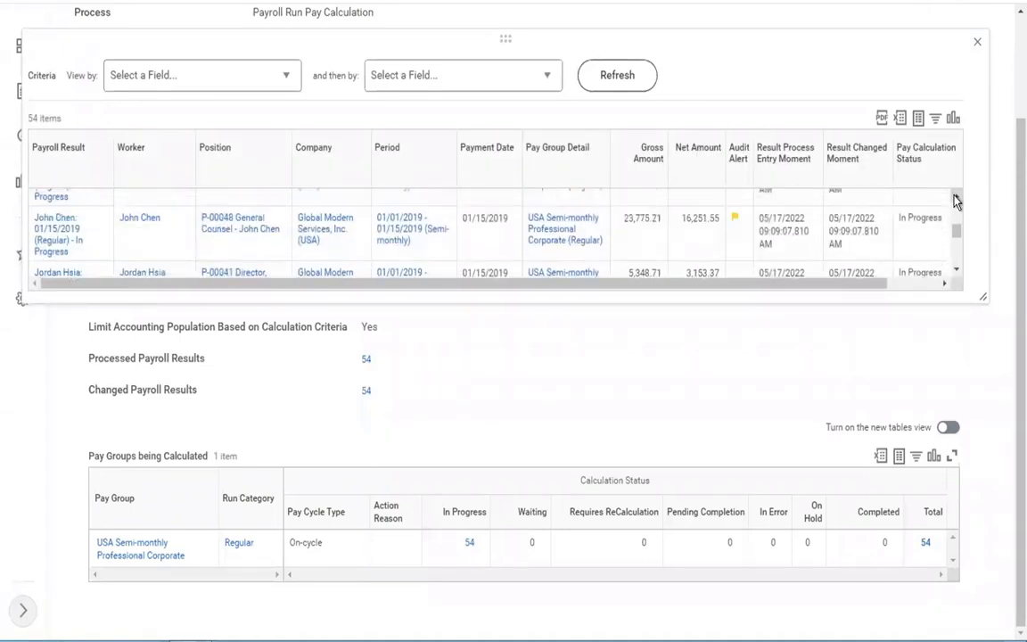
pyautogui.click(956, 198)
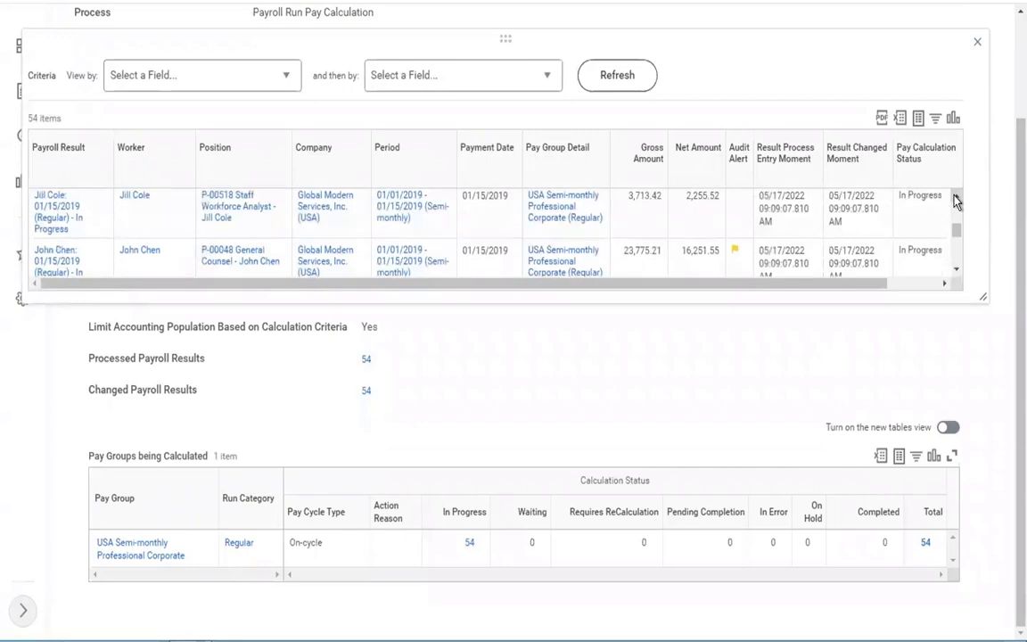
pyautogui.click(734, 261)
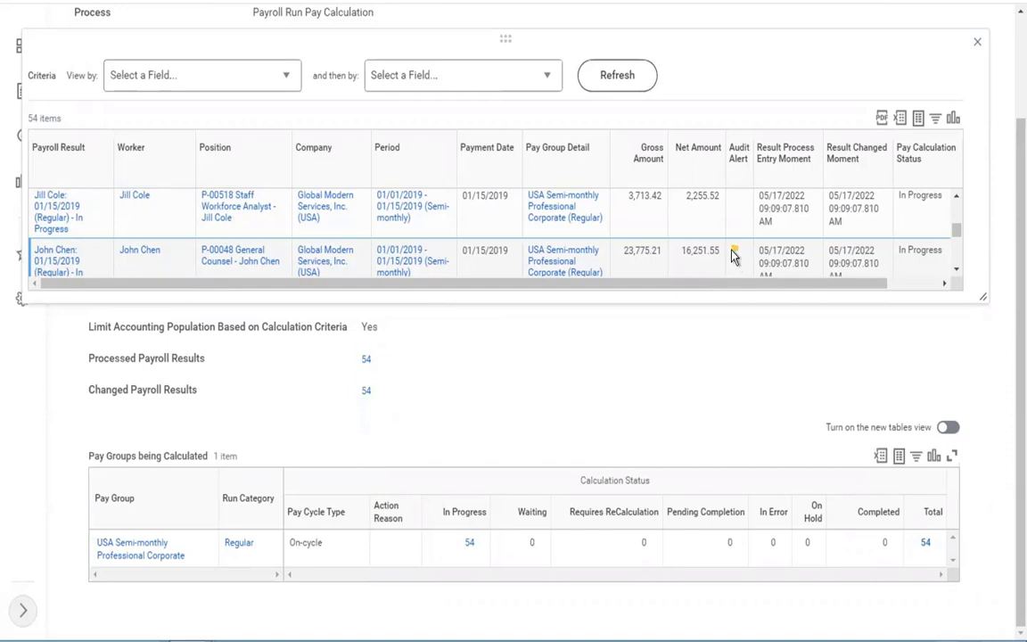
pyautogui.click(978, 46)
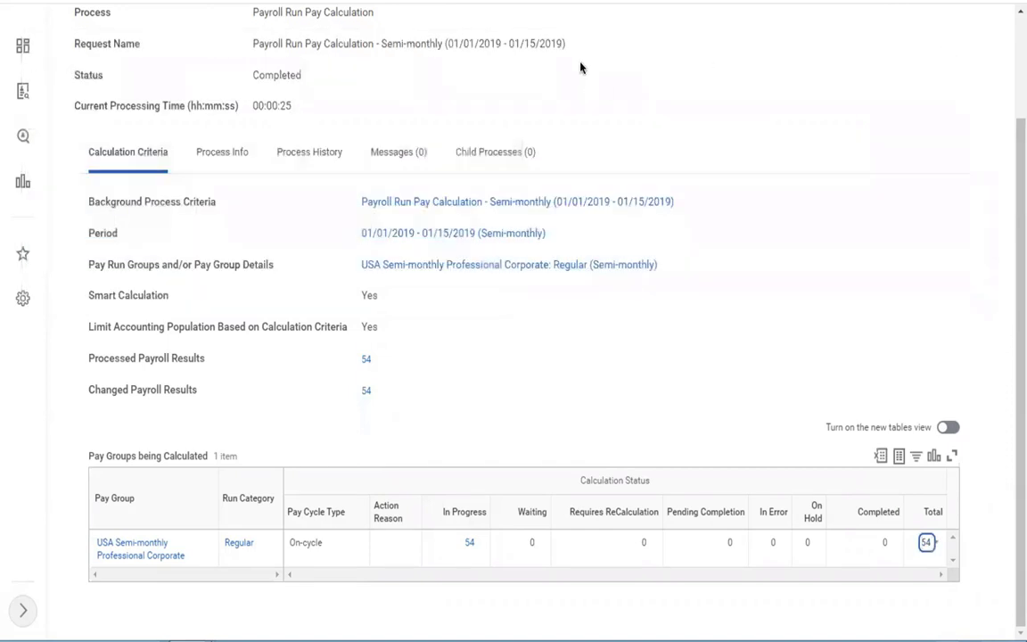
# Step: Switch to the Word document and append "- Payroll admin" to the Run Pay calculation item
pyautogui.hotkey('ctrl', 'Left')
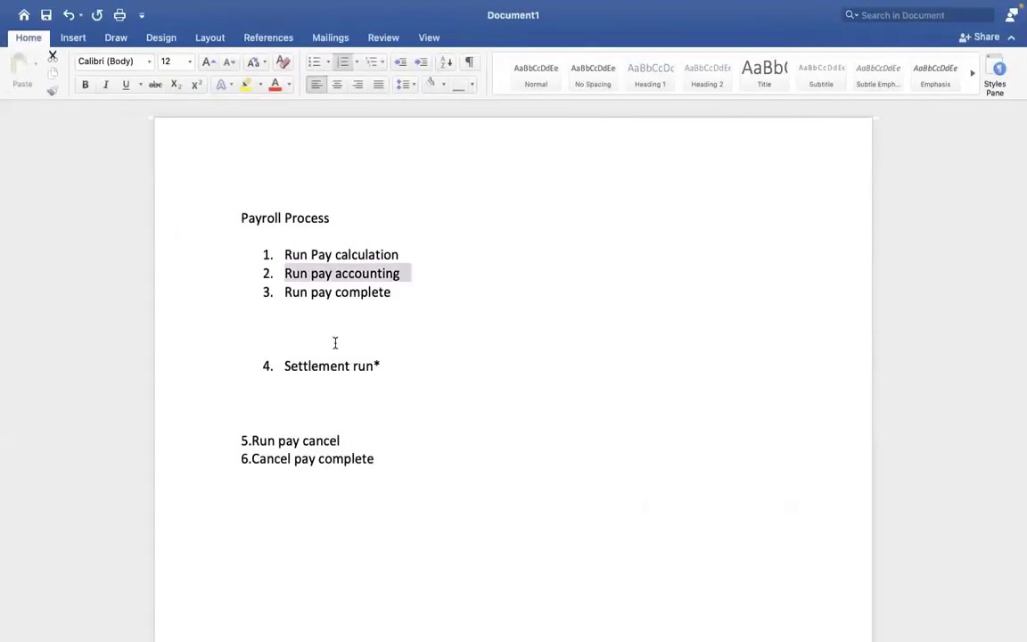
pyautogui.click(413, 287)
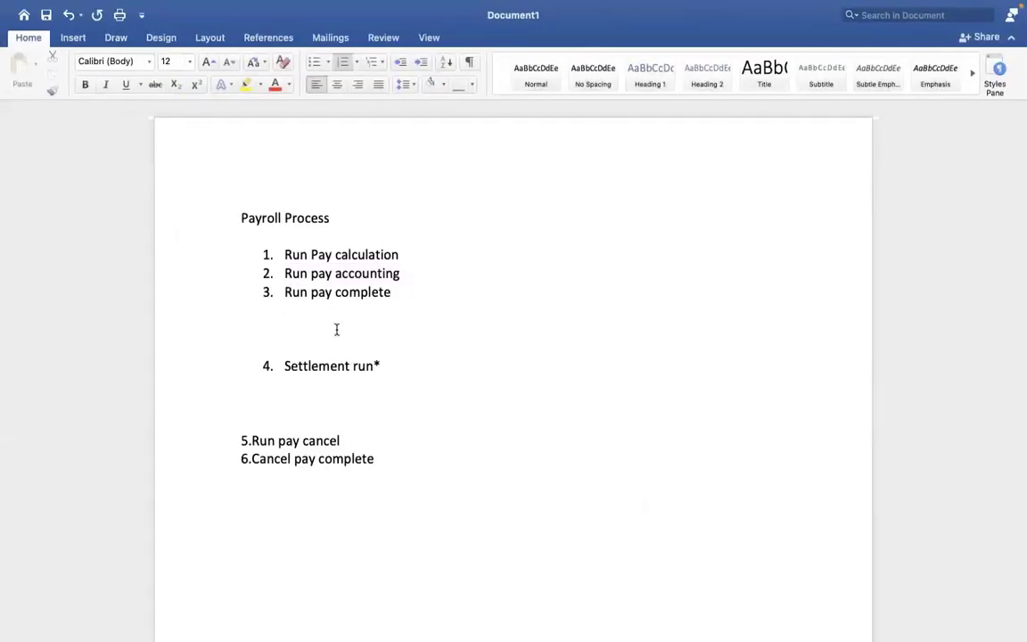
pyautogui.hotkey('ctrl', 'Right')
pyautogui.hotkey('ctrl', 'Left')
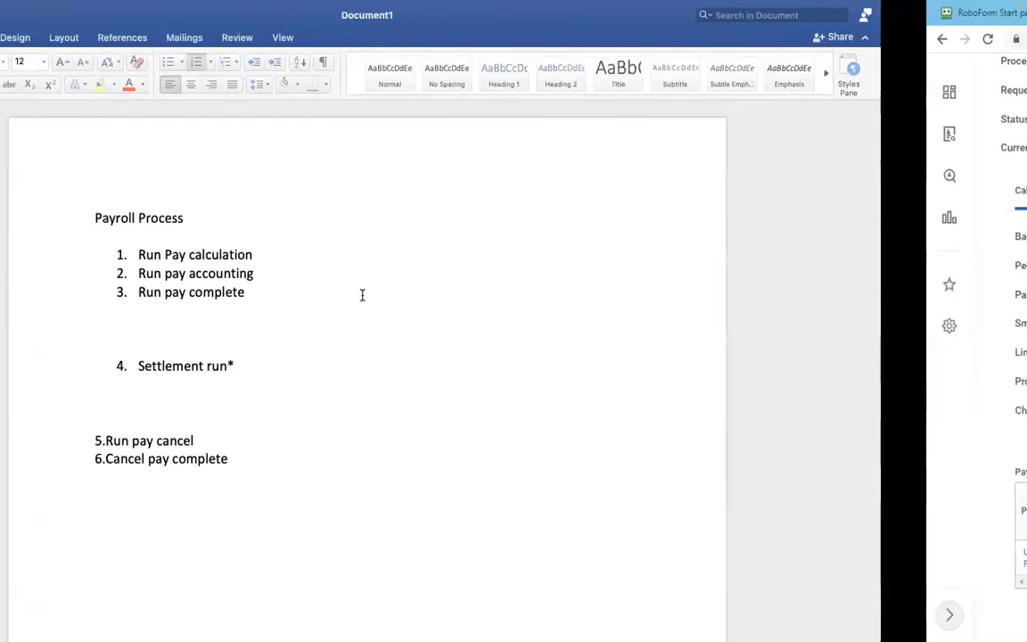
pyautogui.click(425, 256)
pyautogui.write('-')
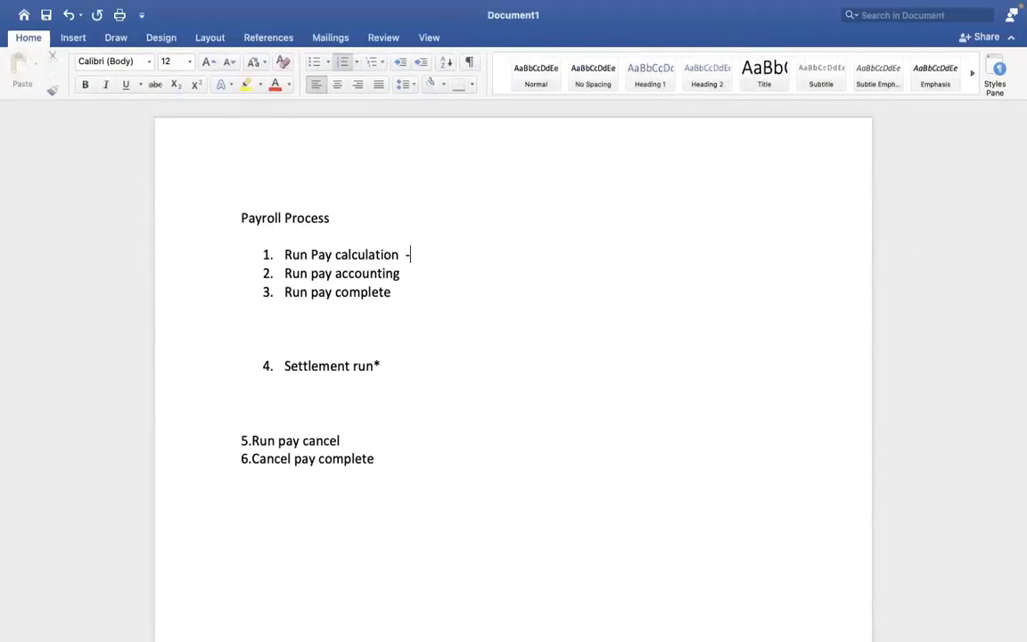
pyautogui.write(' Payroll admin')
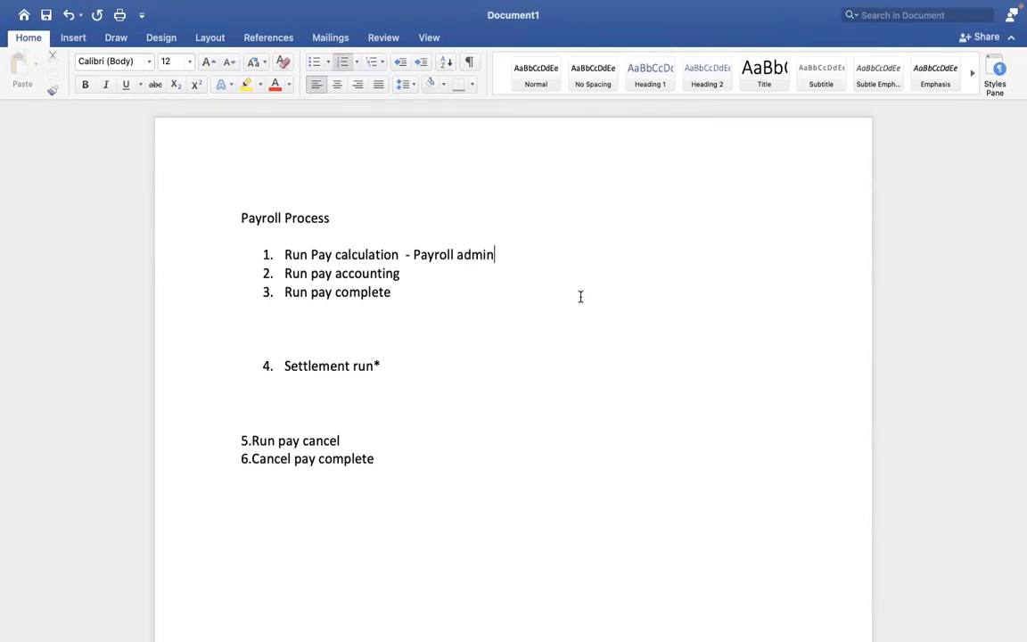
# Step: Append "– Finance team" to the Run pay accounting item in the numbered list
pyautogui.click(414, 276)
pyautogui.write('-')
pyautogui.write(' Finance ')
pyautogui.write('team')
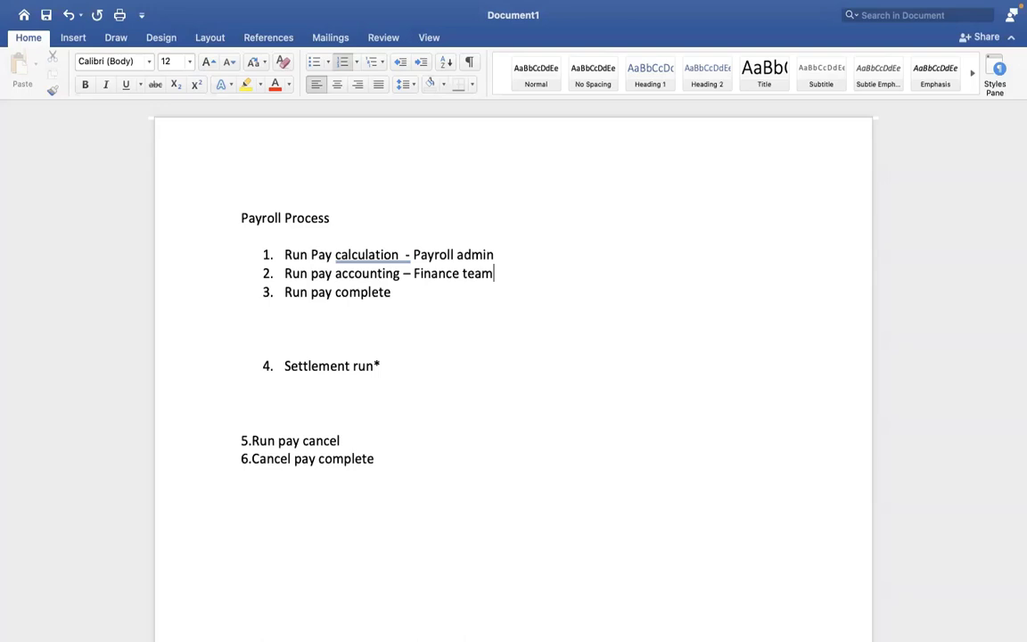
pyautogui.click(398, 274)
pyautogui.hotkey('ctrl', 'Right')
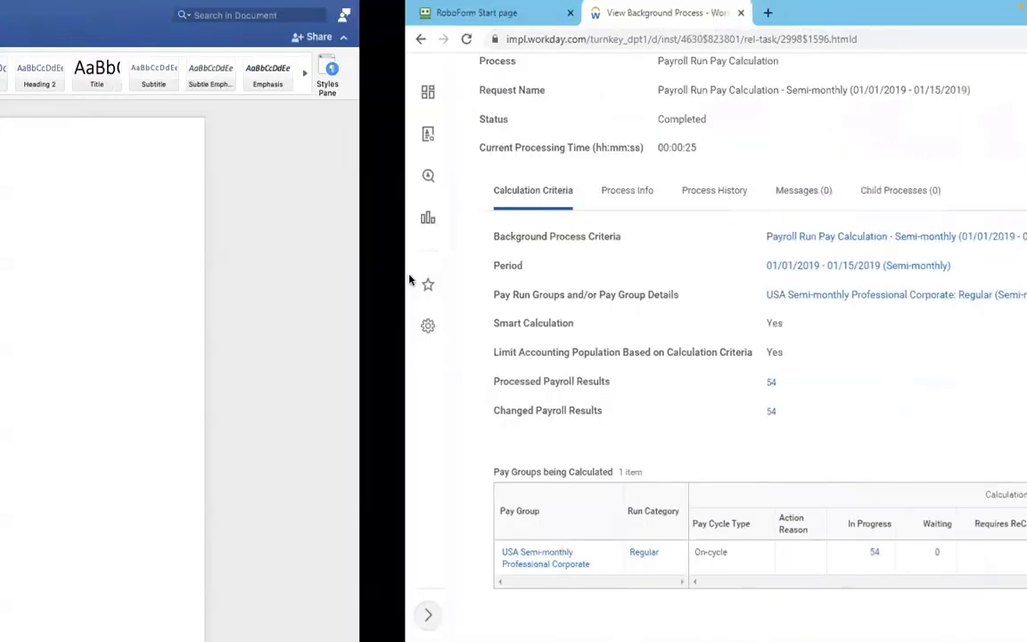
pyautogui.scroll(3, 809, 348)
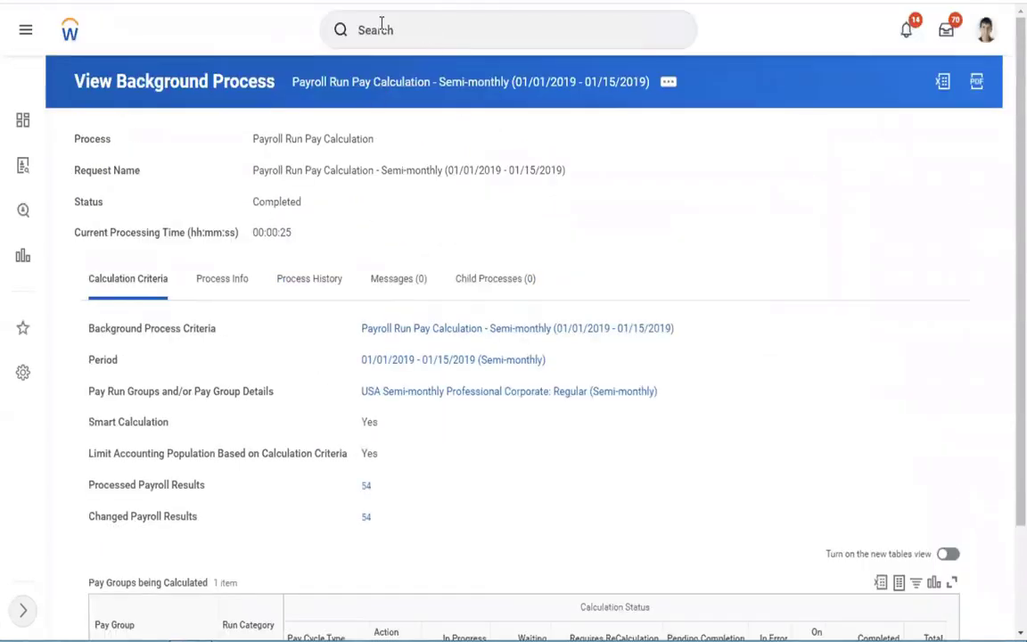
pyautogui.hotkey('ctrl', 'Left')
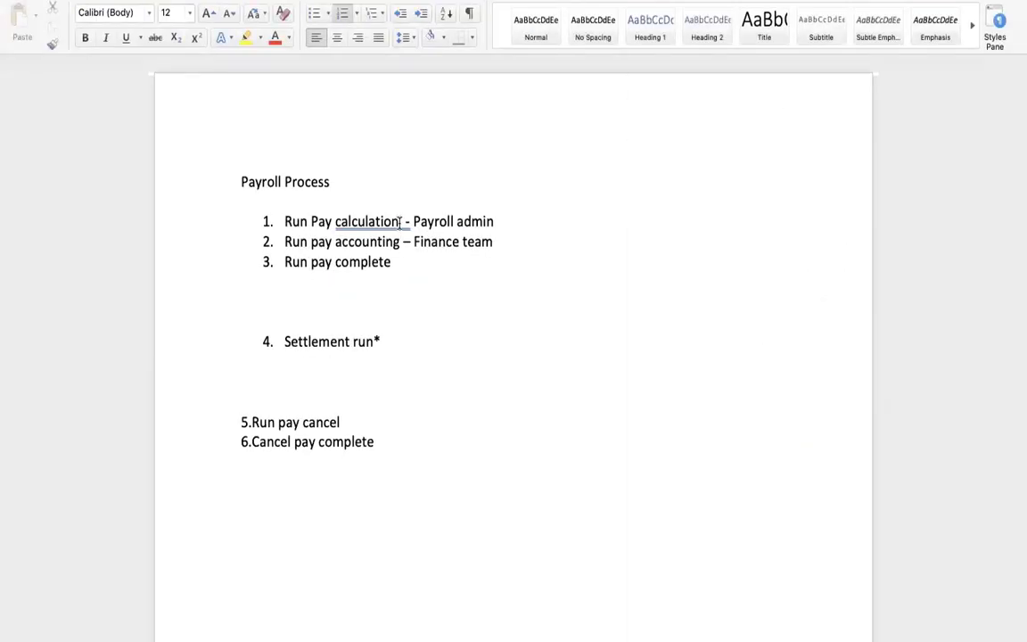
# Step: Switch back to Workday, search for "run pay account" and open the Run Pay Accounting task
pyautogui.moveTo(403, 221); pyautogui.dragTo(295, 221)
pyautogui.hotkey('ctrl', 'Right')
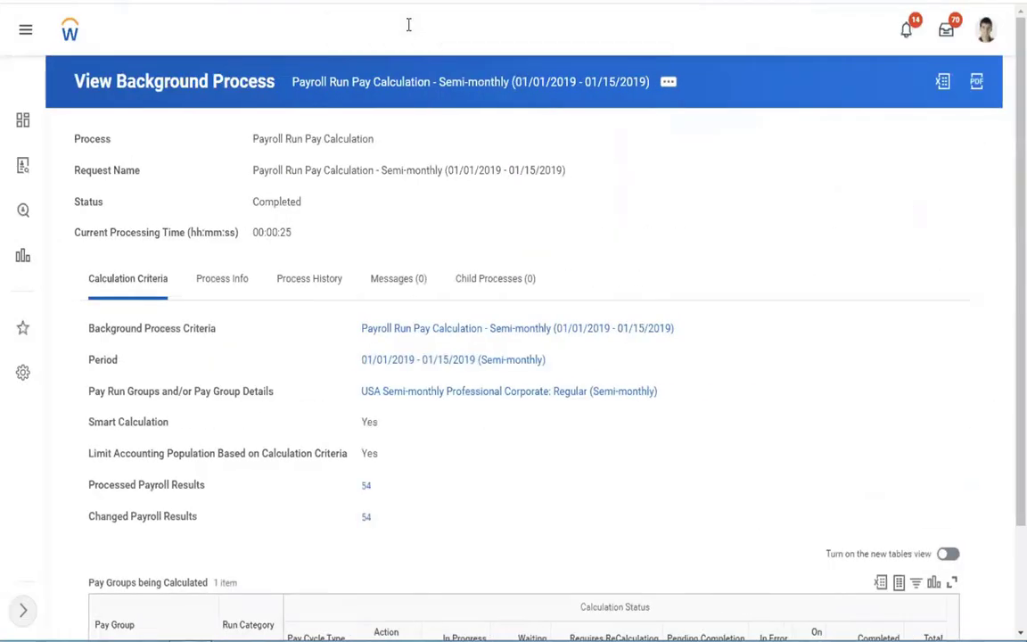
pyautogui.click(408, 27)
pyautogui.write('run pay')
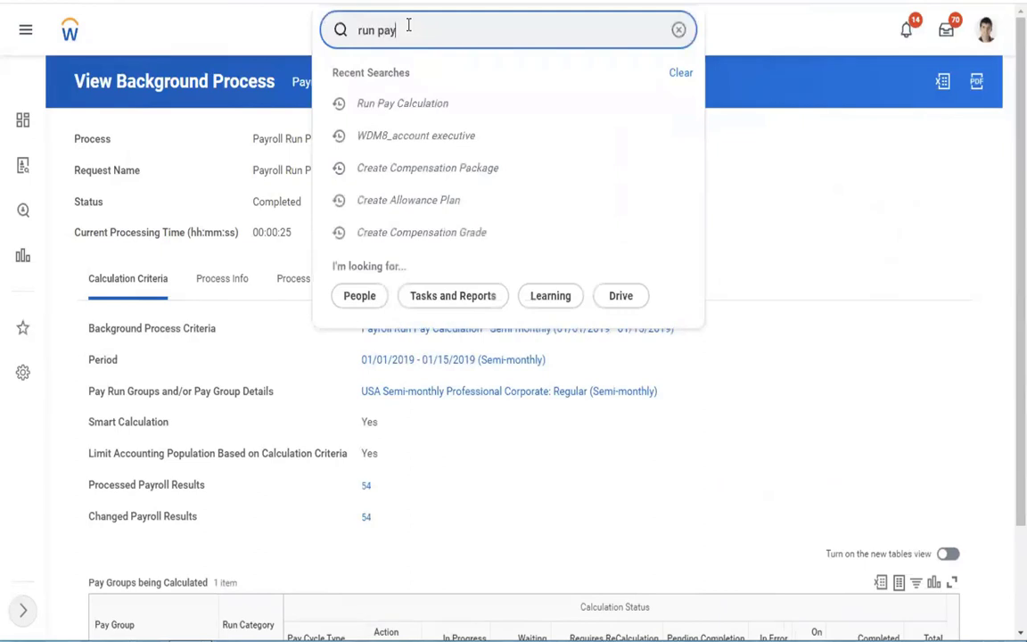
pyautogui.write(' account')
pyautogui.click(406, 79)
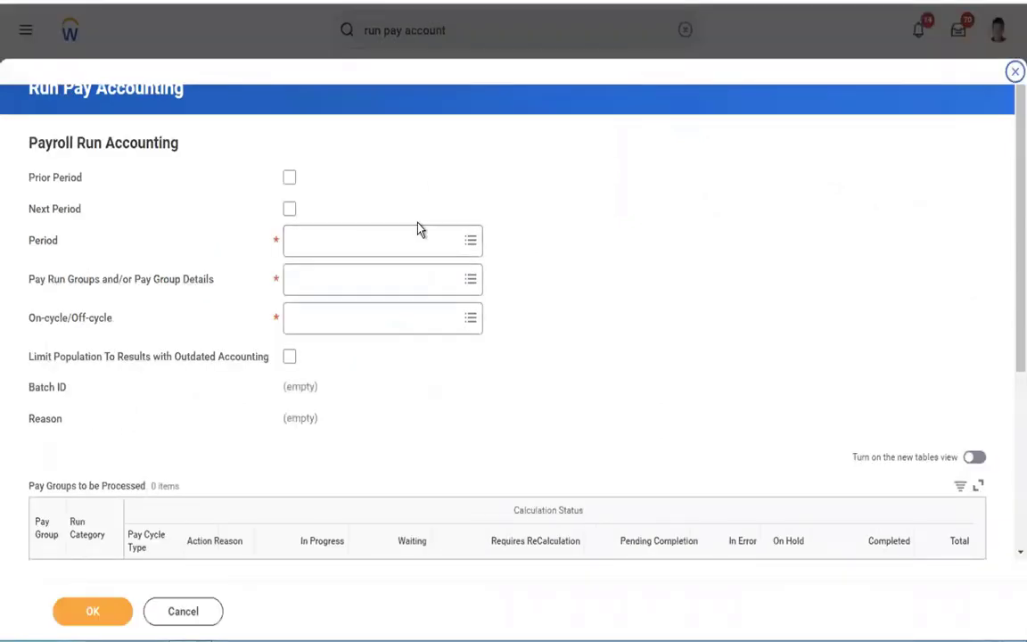
pyautogui.click(290, 209)
pyautogui.click(291, 210)
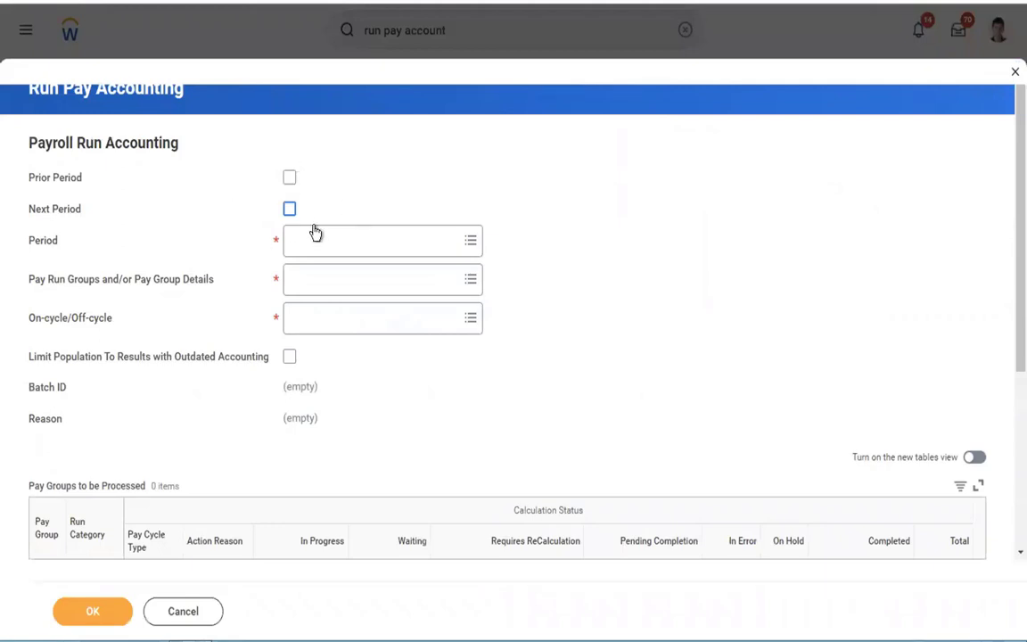
pyautogui.click(290, 178)
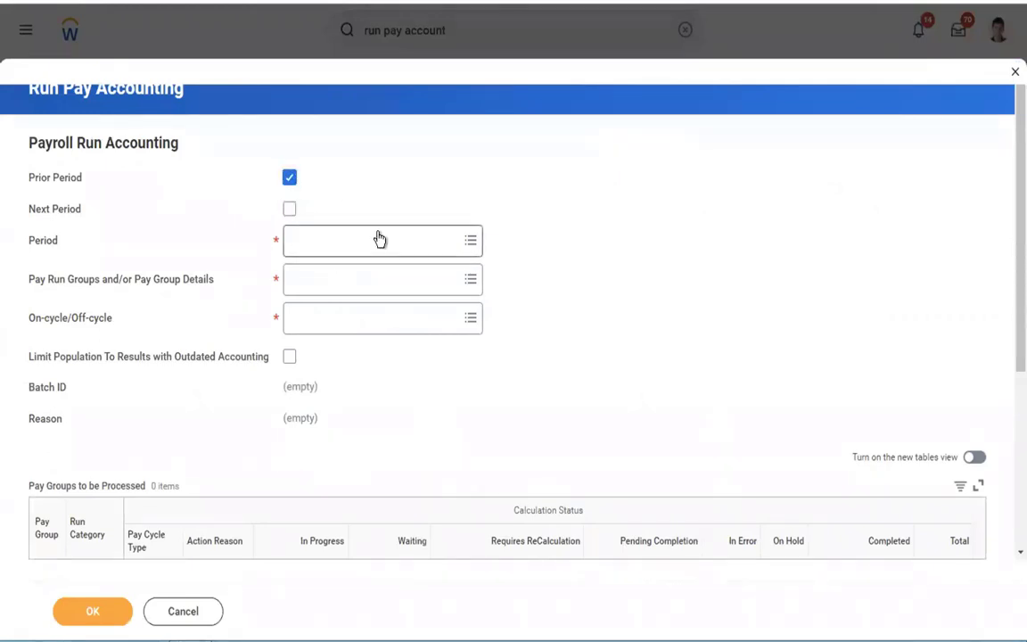
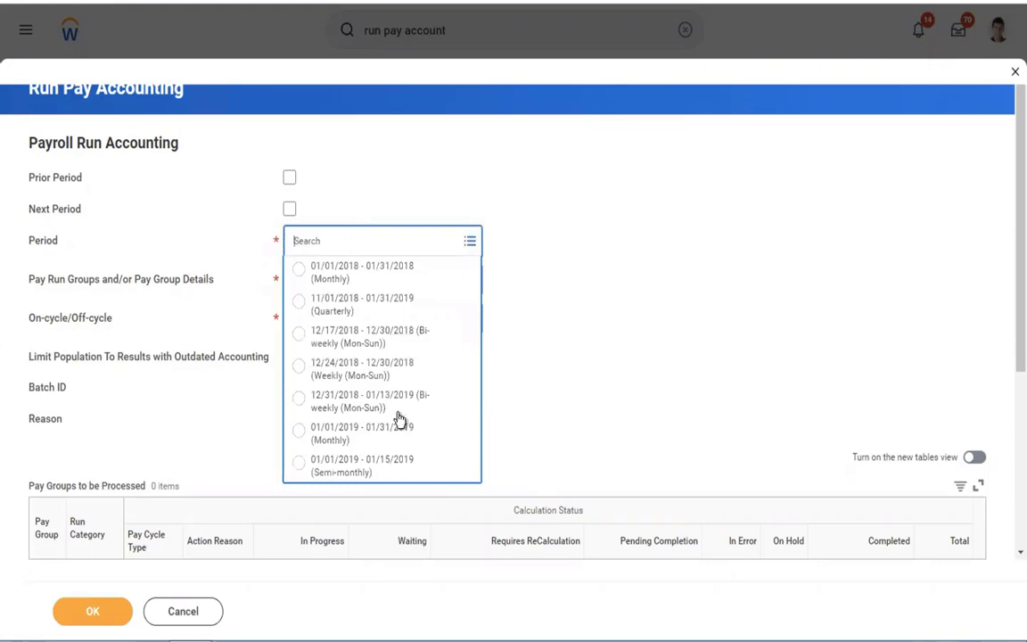
# Step: Set the period to 01/01/2019 - 01/15/2019 (Semi-monthly) and the pay group detail to USA Semi-monthly Professional Corporate: Regular (Semi-monthly)
pyautogui.click(336, 470)
pyautogui.click(327, 298)
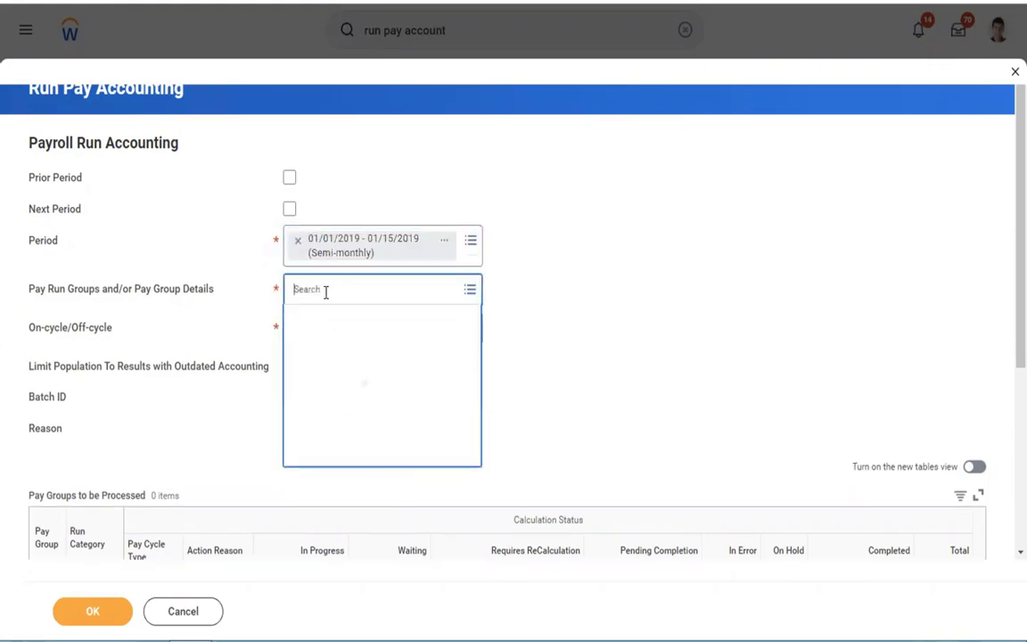
pyautogui.click(327, 345)
pyautogui.click(378, 367)
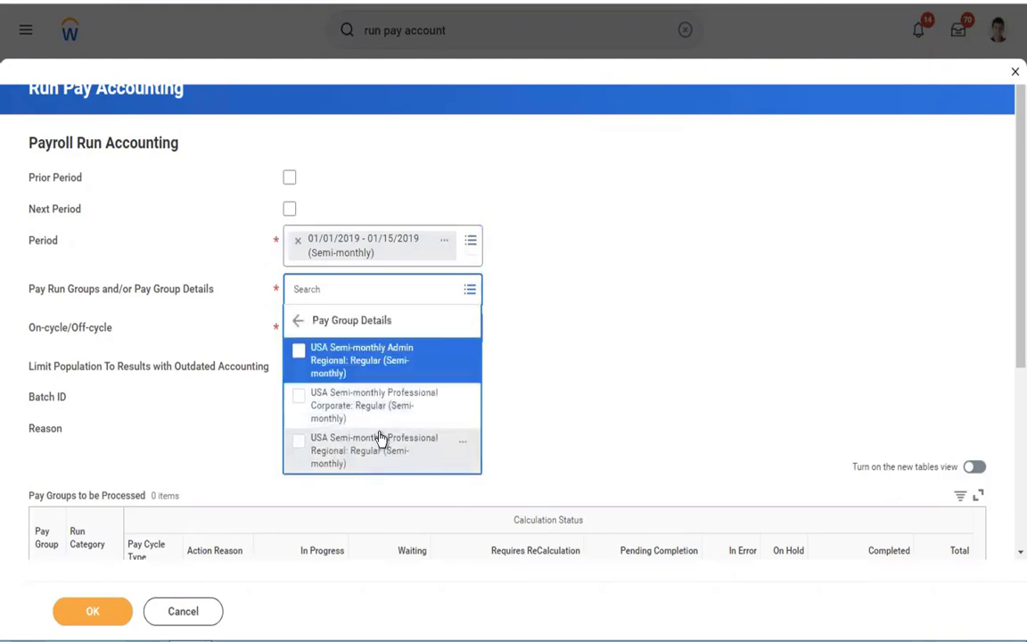
pyautogui.click(403, 394)
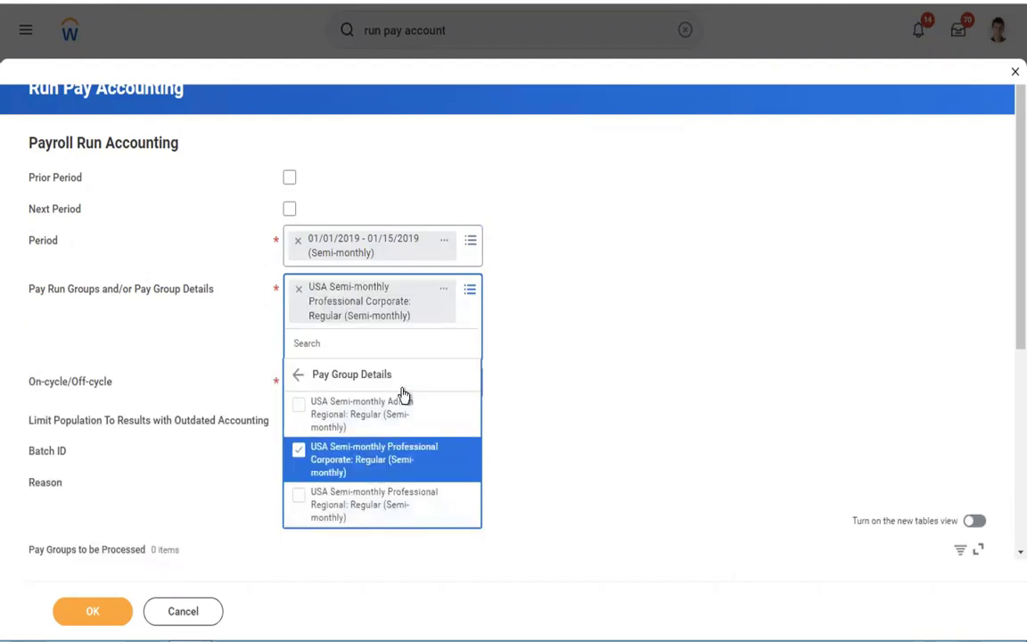
pyautogui.click(655, 340)
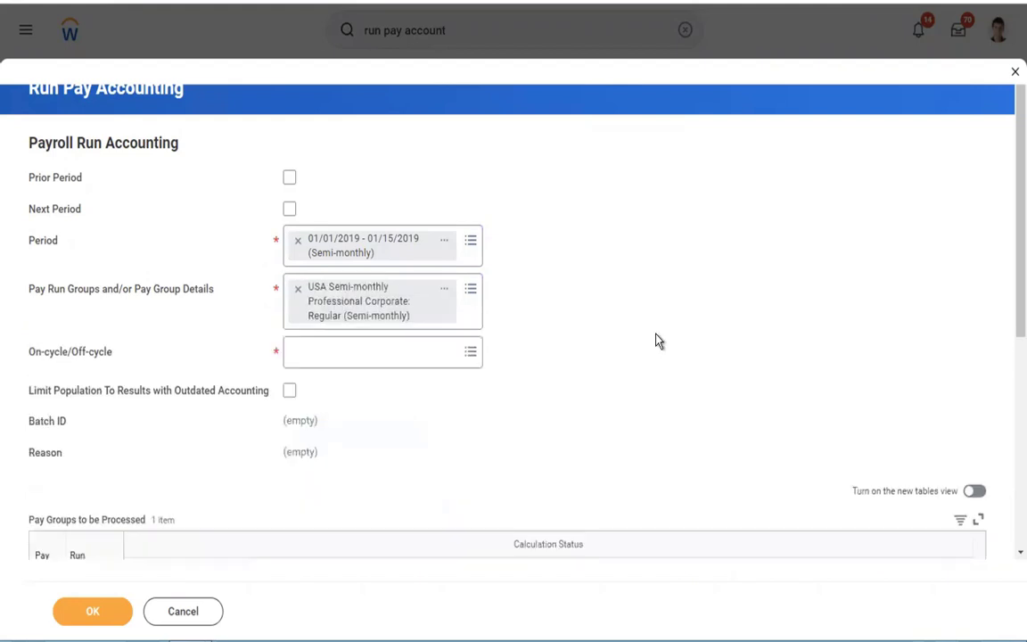
# Step: Set the accounting run to On-cycle and review the pay groups to be processed and the schedule options
pyautogui.click(318, 360)
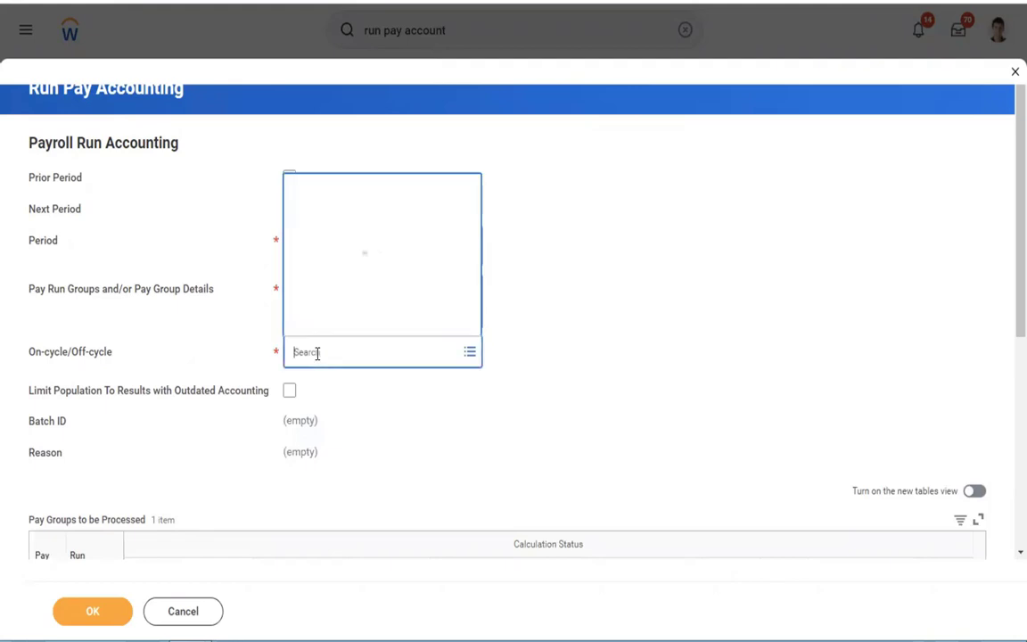
pyautogui.click(326, 322)
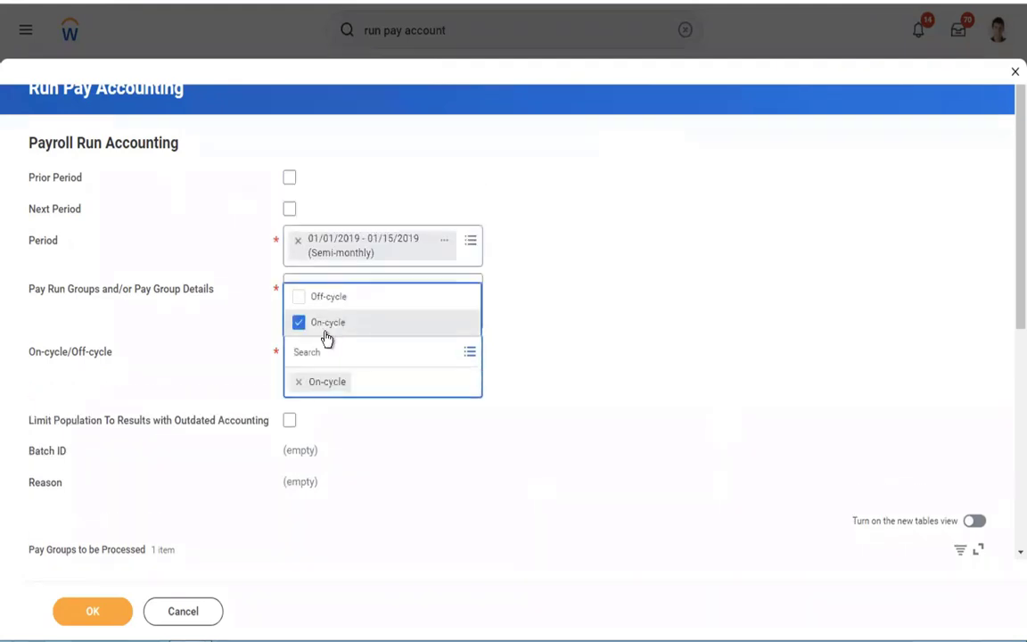
pyautogui.click(719, 311)
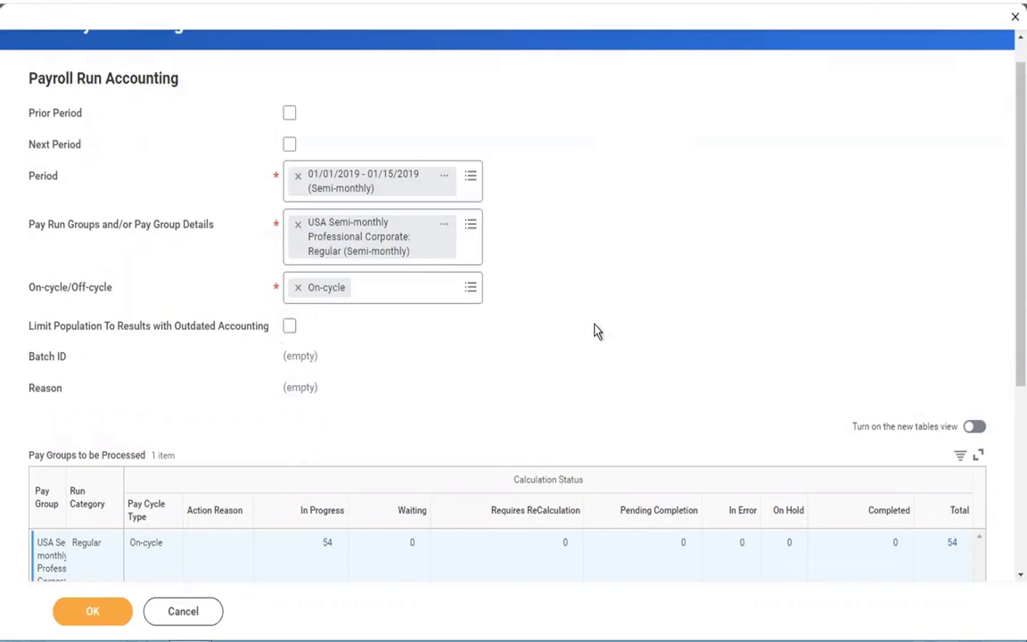
pyautogui.scroll(-3, 596, 331)
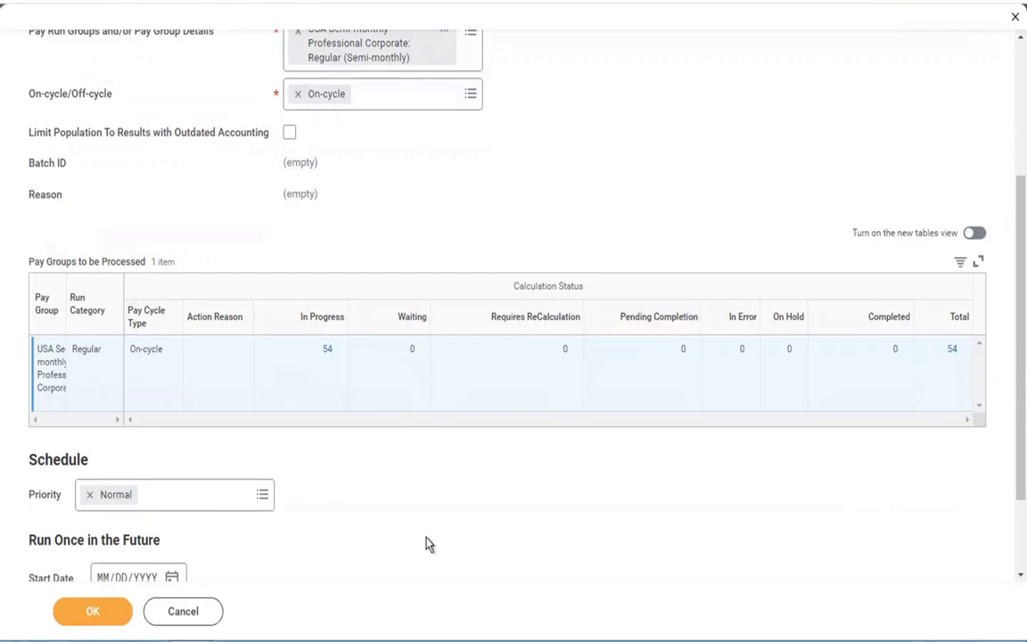
pyautogui.scroll(-2, 427, 544)
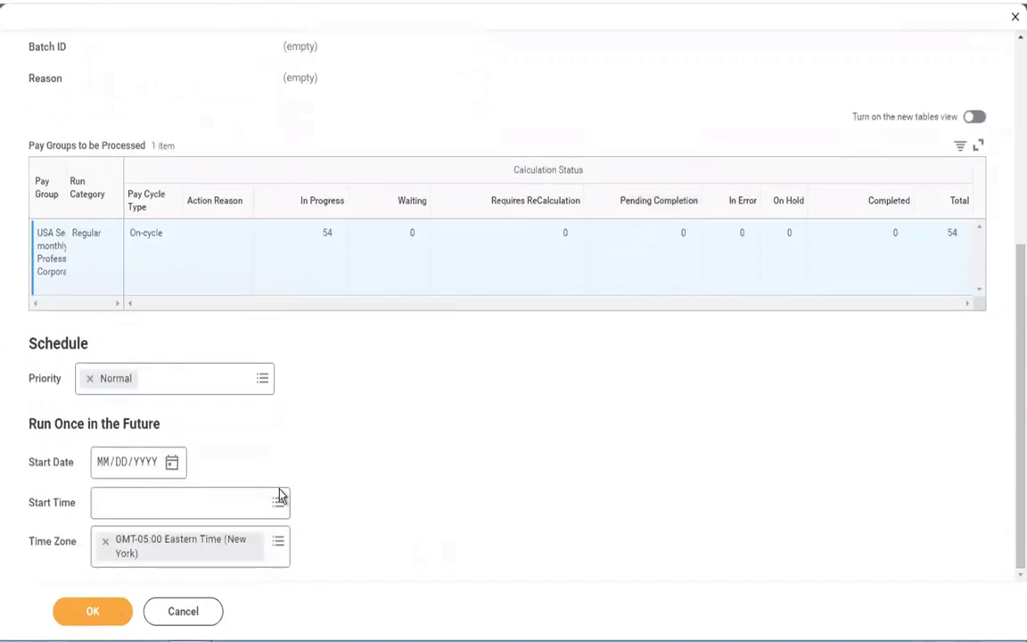
pyautogui.scroll(4, 622, 563)
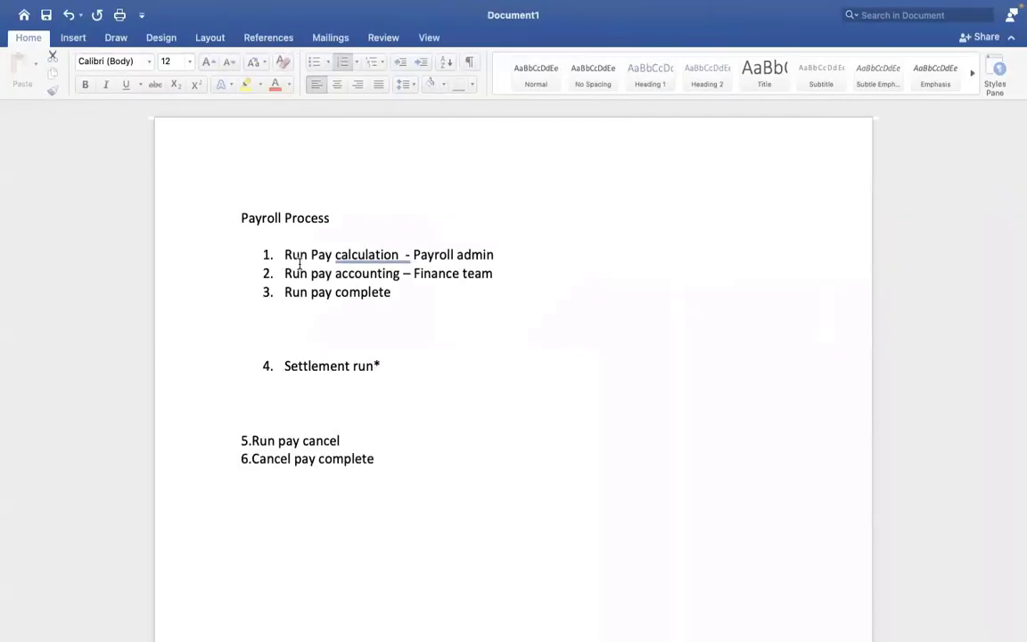
# Step: Switch to the Word document and review the Run Pay calculation item in the payroll process list
pyautogui.moveTo(285, 254); pyautogui.dragTo(406, 254)
pyautogui.click(299, 257)
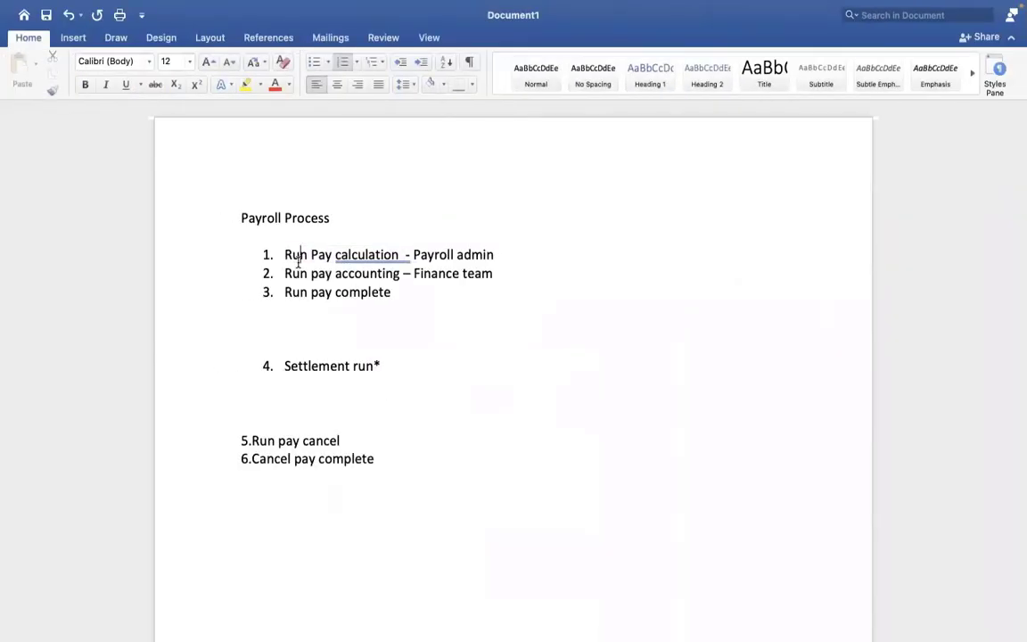
pyautogui.moveTo(285, 255); pyautogui.dragTo(407, 255)
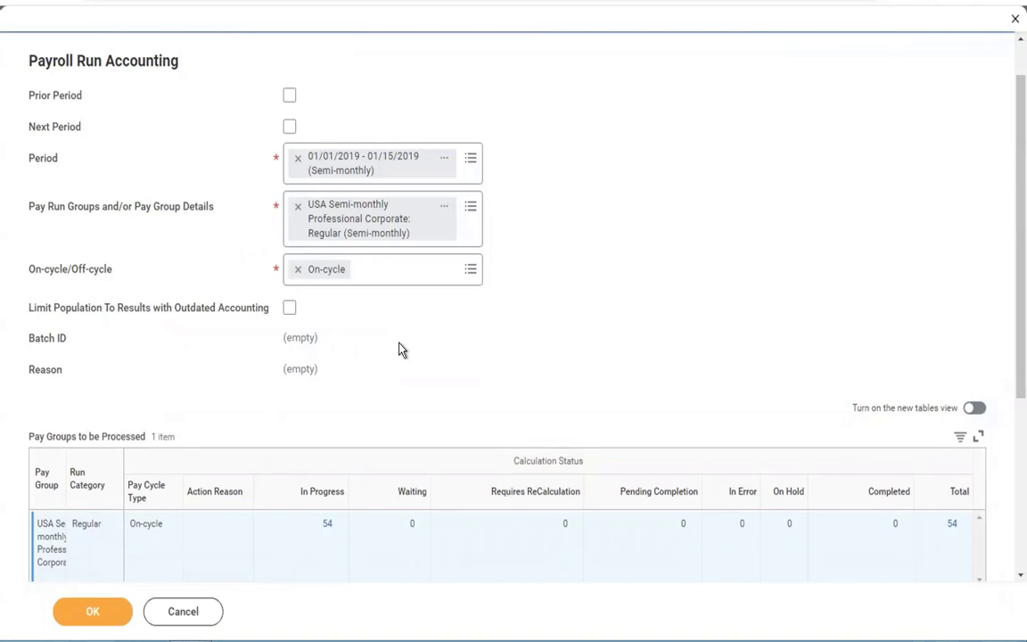
# Step: Return to Workday, submit the payroll accounting run and refresh its background process until it completes, checking the status
pyautogui.scroll(-3, 400, 350)
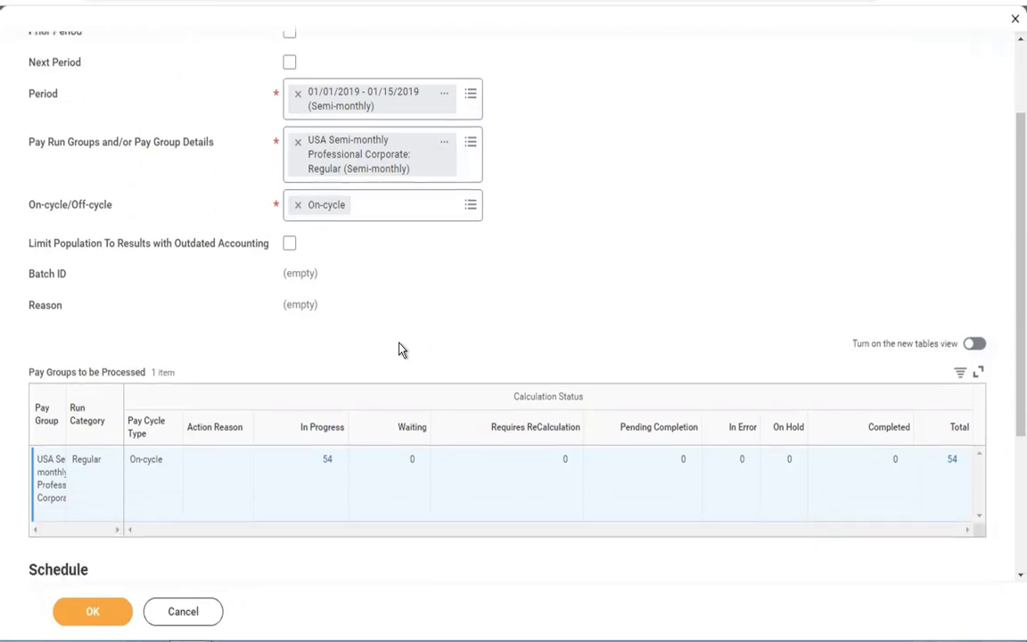
pyautogui.click(92, 613)
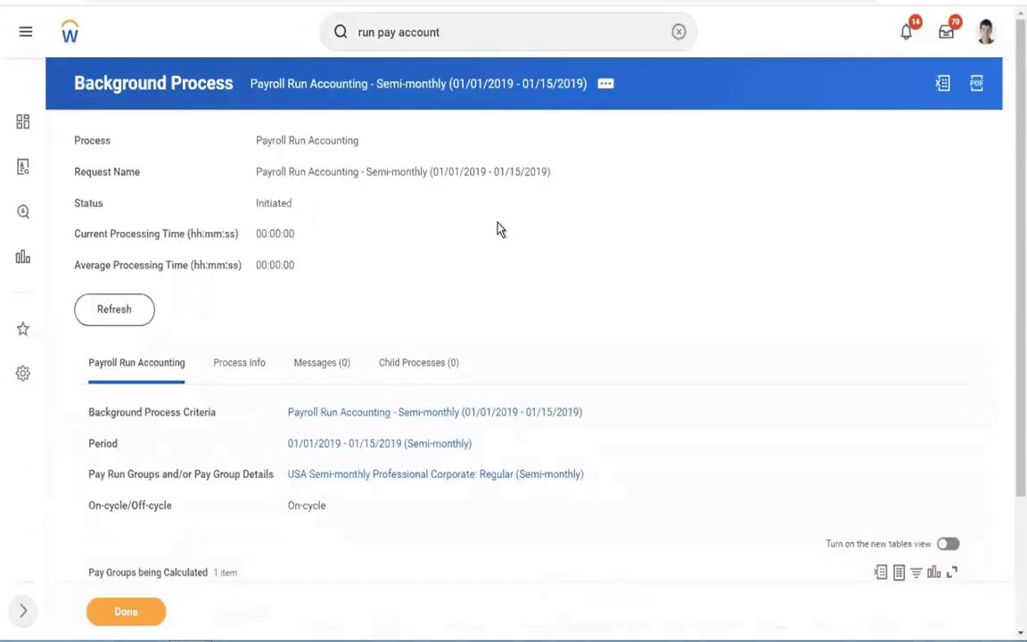
pyautogui.click(114, 310)
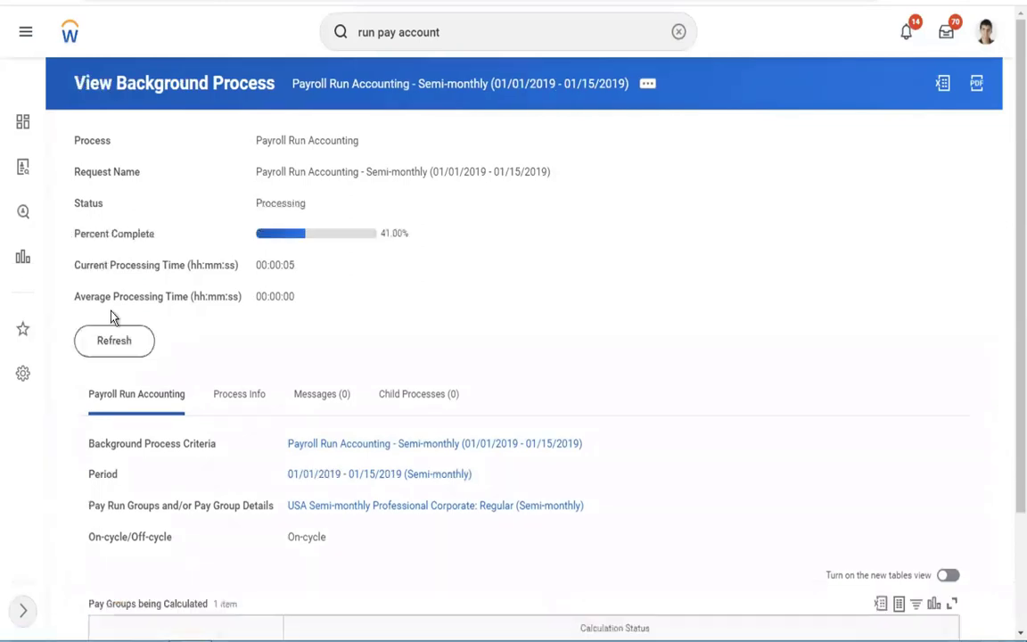
pyautogui.click(112, 339)
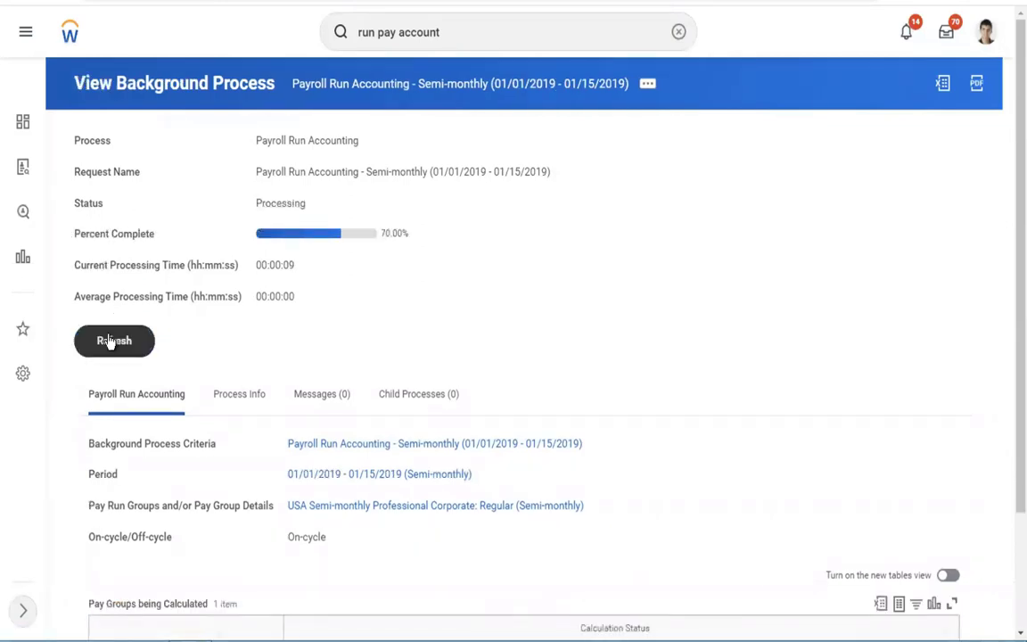
pyautogui.click(110, 342)
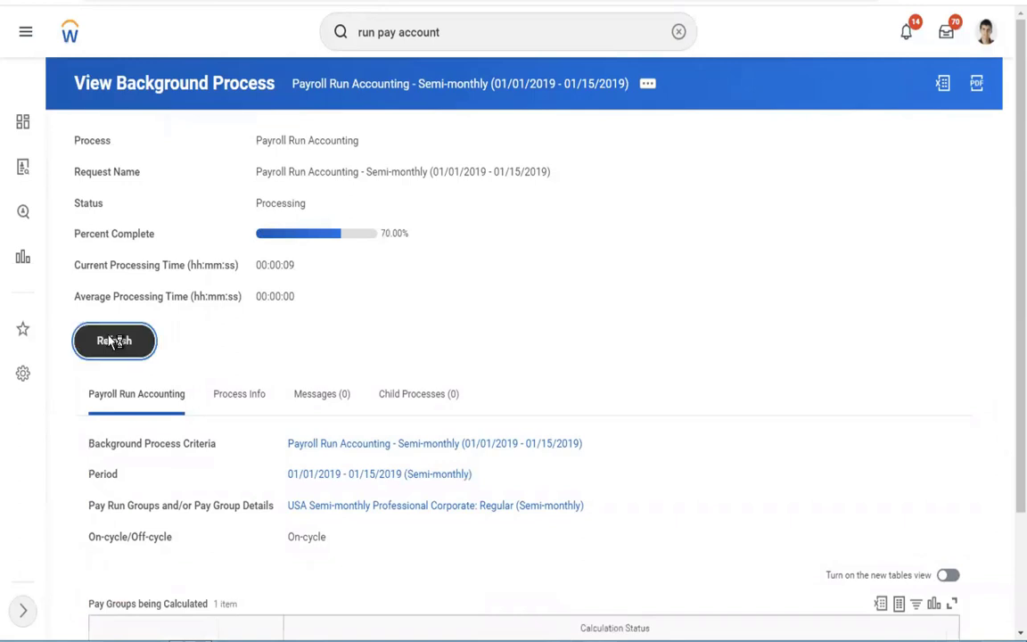
pyautogui.click(111, 341)
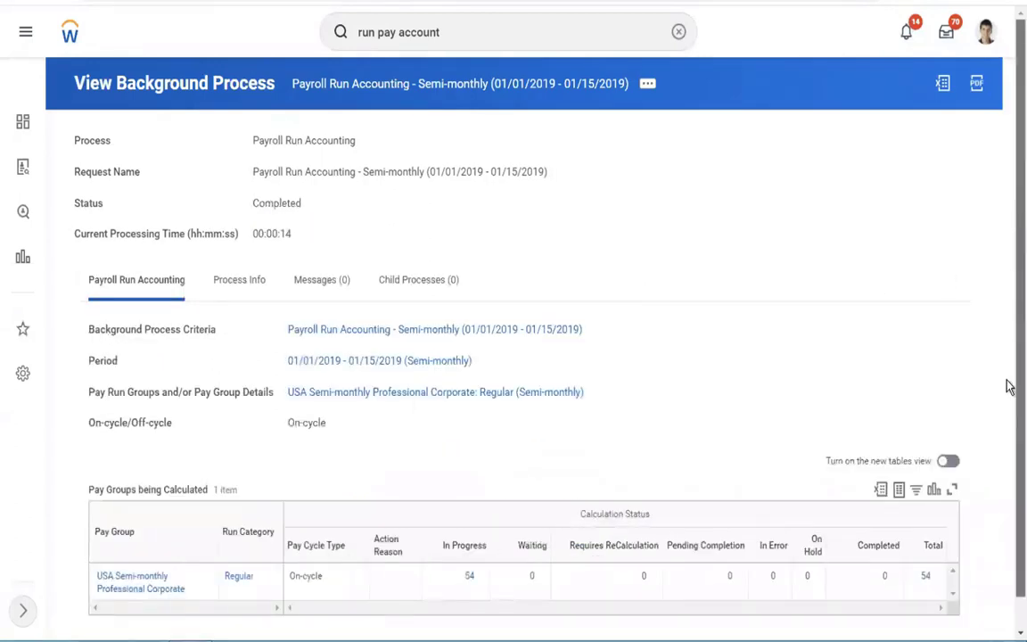
pyautogui.scroll(-1, 1007, 348)
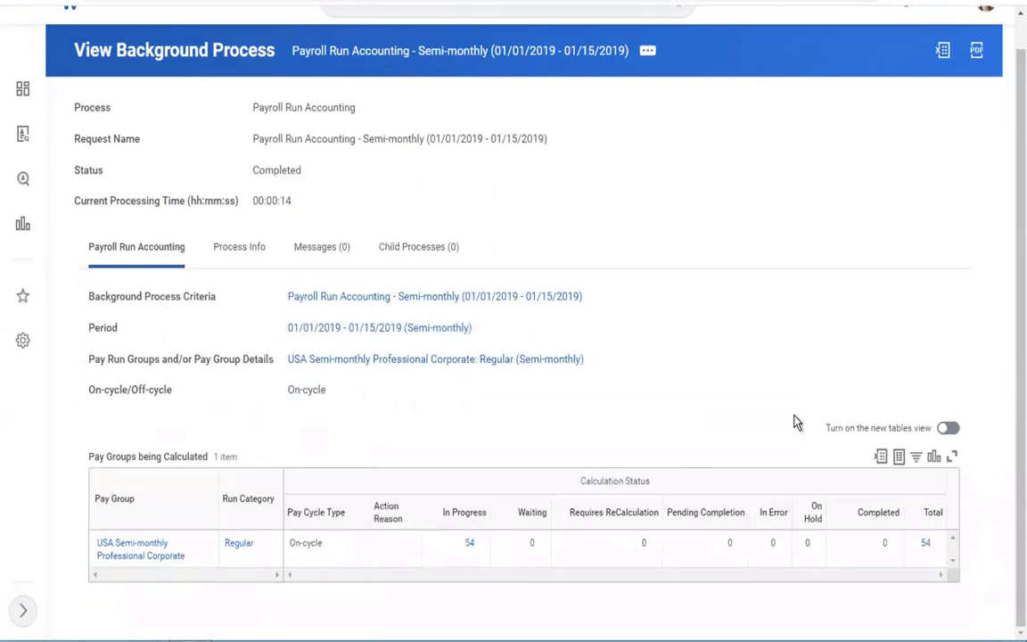
pyautogui.moveTo(241, 172); pyautogui.dragTo(285, 170)
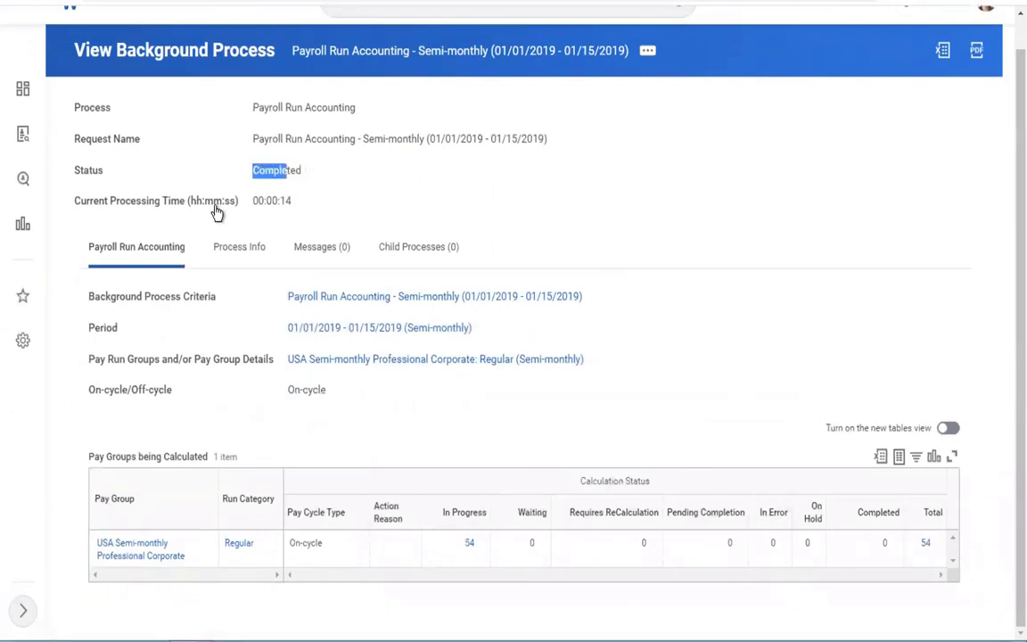
# Step: Examine the accounting run's Process Info, reading through the step details such as accruals, Calculate Journals and Persist Journals
pyautogui.click(237, 251)
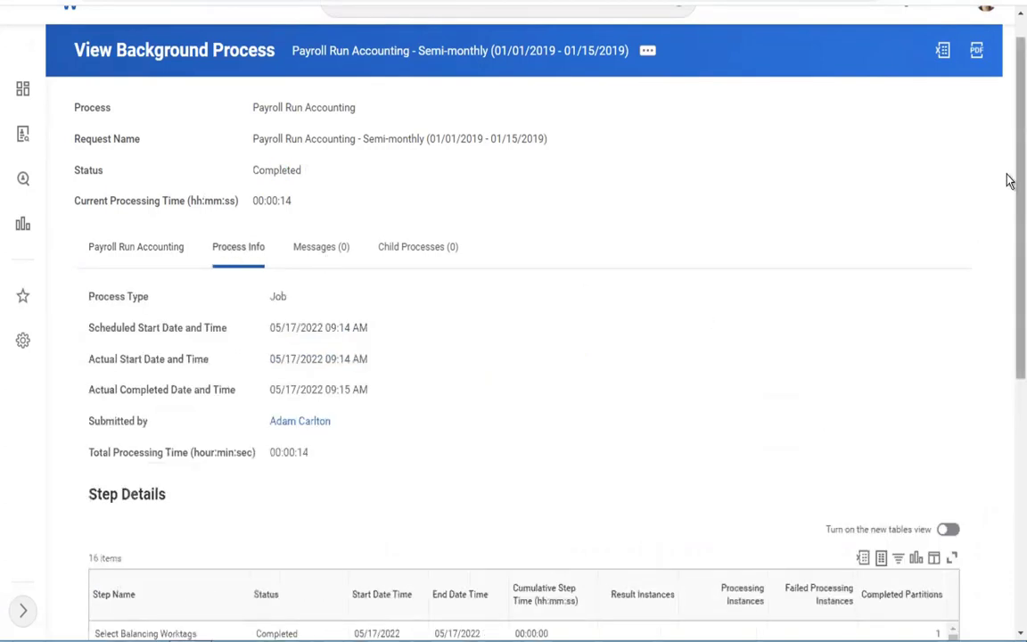
pyautogui.scroll(-5, 1006, 362)
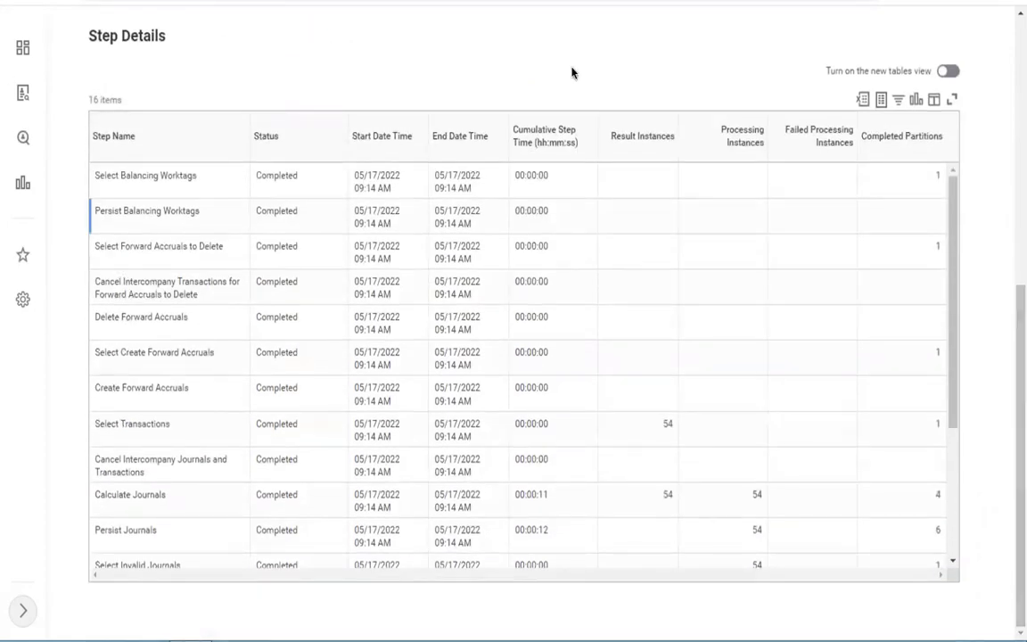
pyautogui.click(133, 237)
pyautogui.click(157, 193)
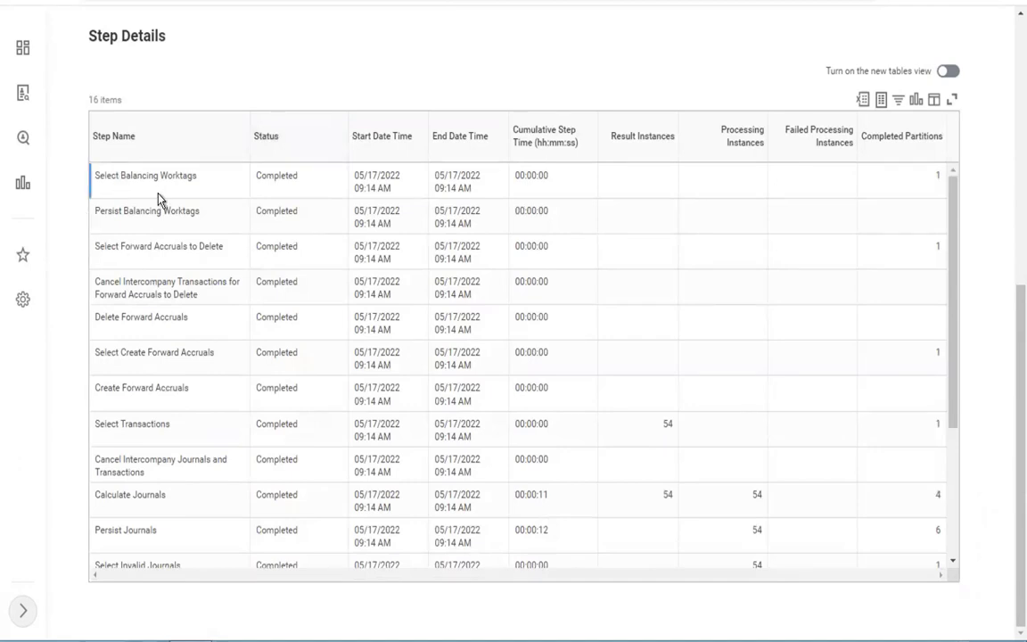
pyautogui.click(100, 205)
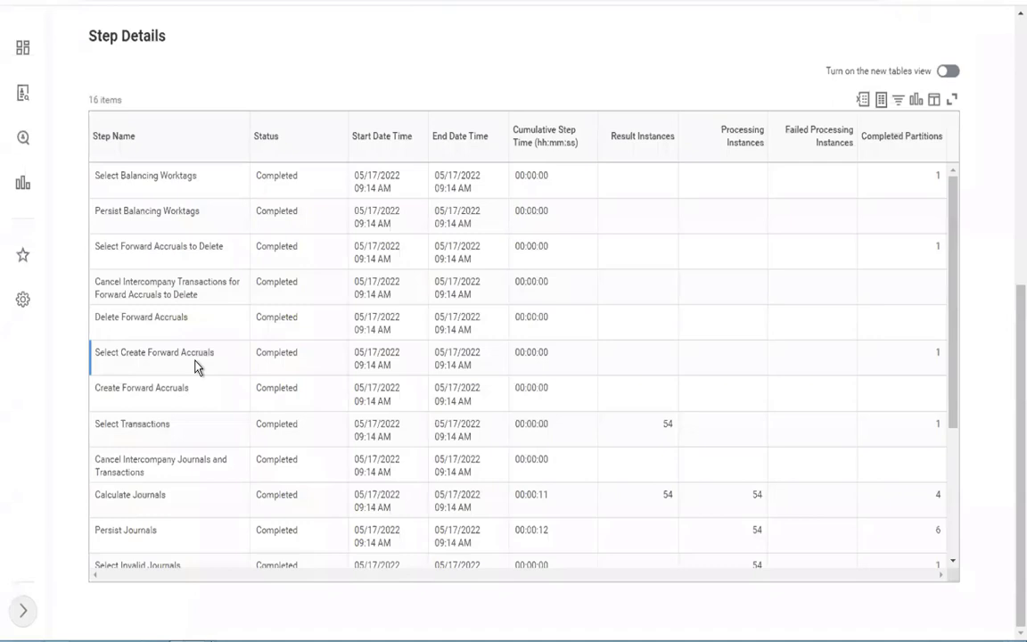
pyautogui.click(239, 496)
pyautogui.scroll(-3, 239, 496)
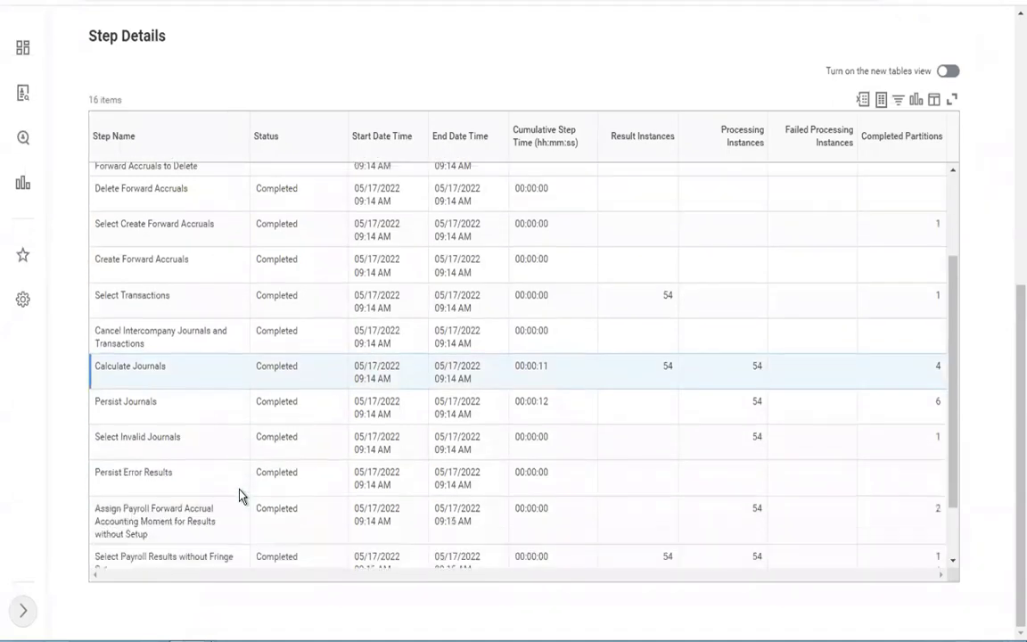
pyautogui.scroll(-2, 239, 497)
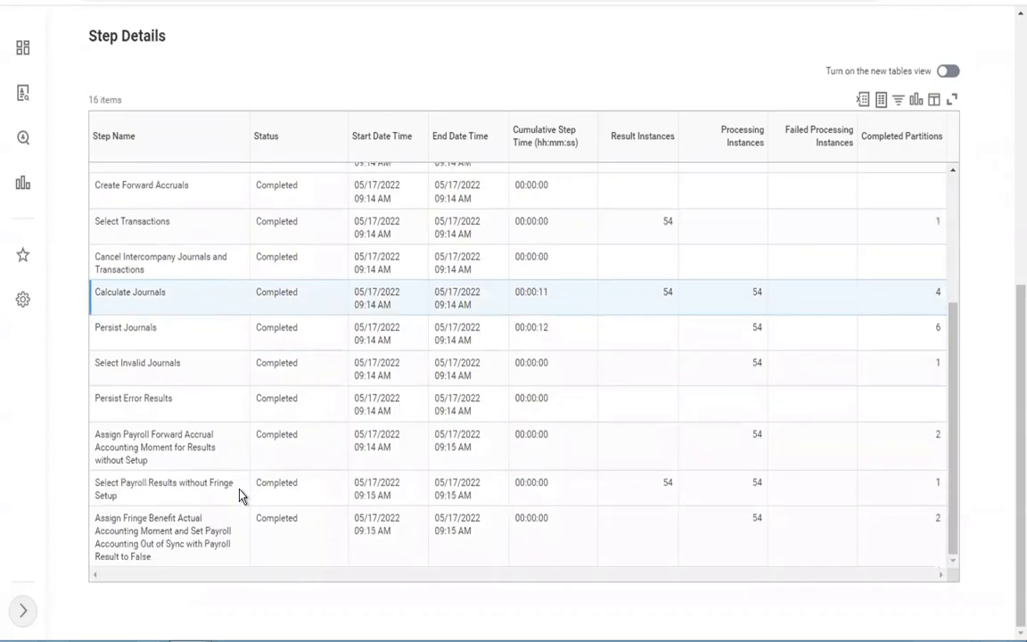
pyautogui.scroll(5, 239, 496)
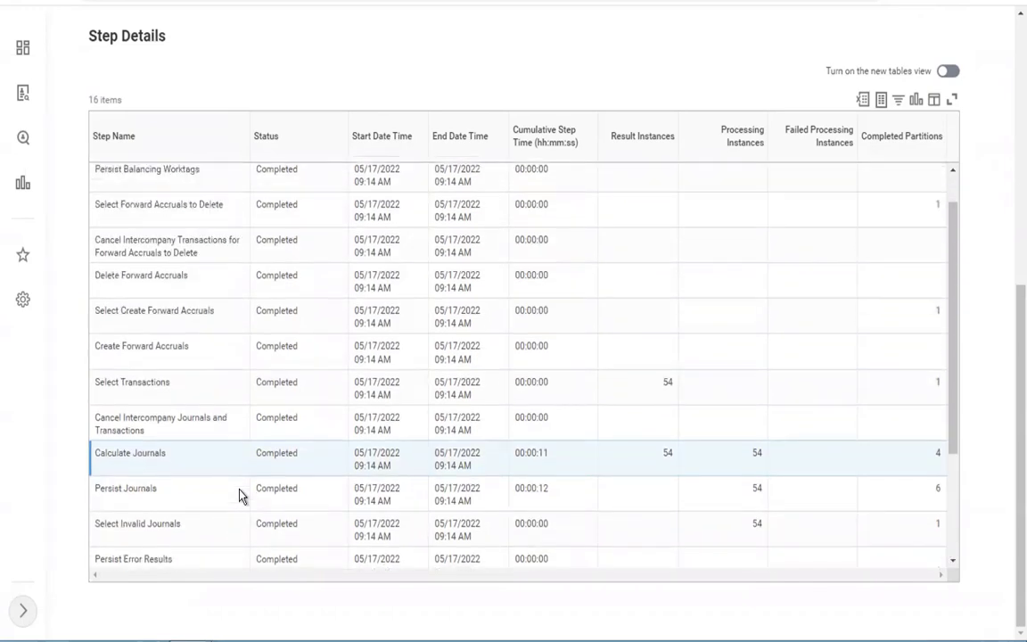
pyautogui.scroll(1, 238, 496)
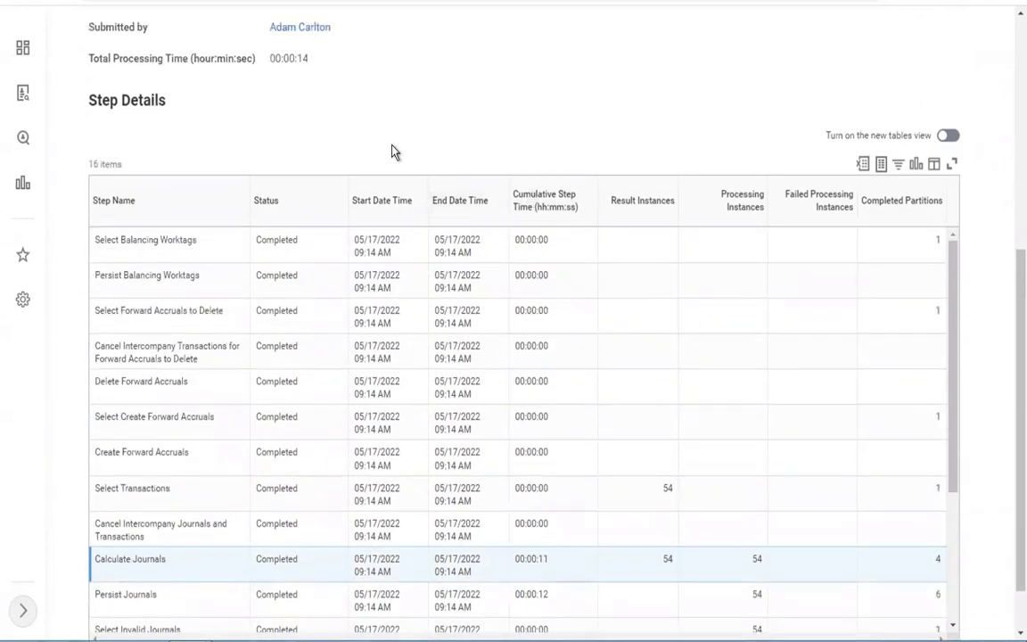
pyautogui.scroll(5, 392, 150)
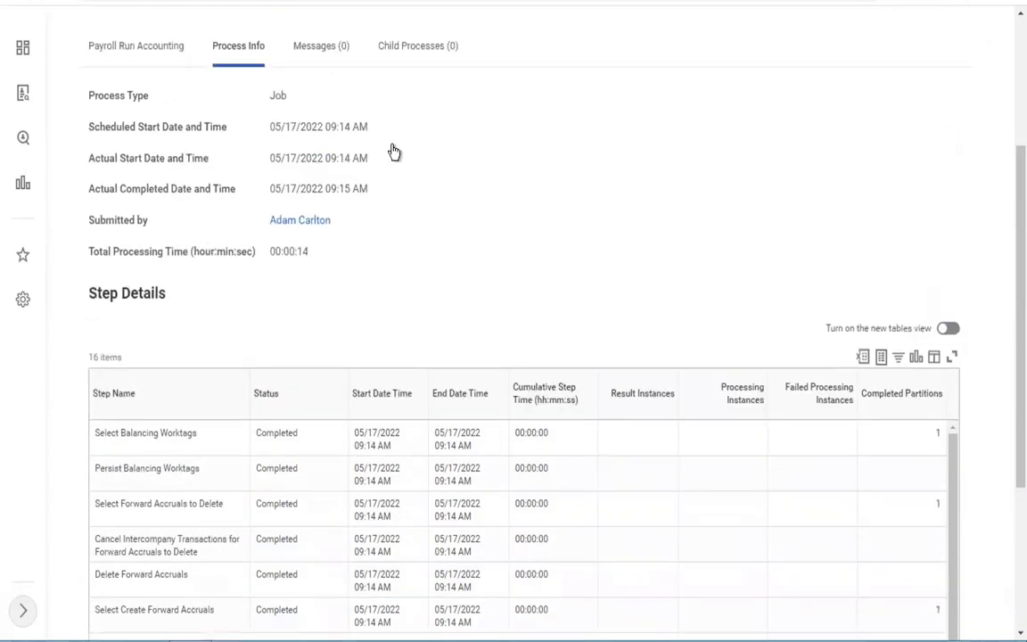
# Step: Switch to the Word document and review the Run pay complete item in the payroll process list
pyautogui.hotkey('ctrl', 'Left')
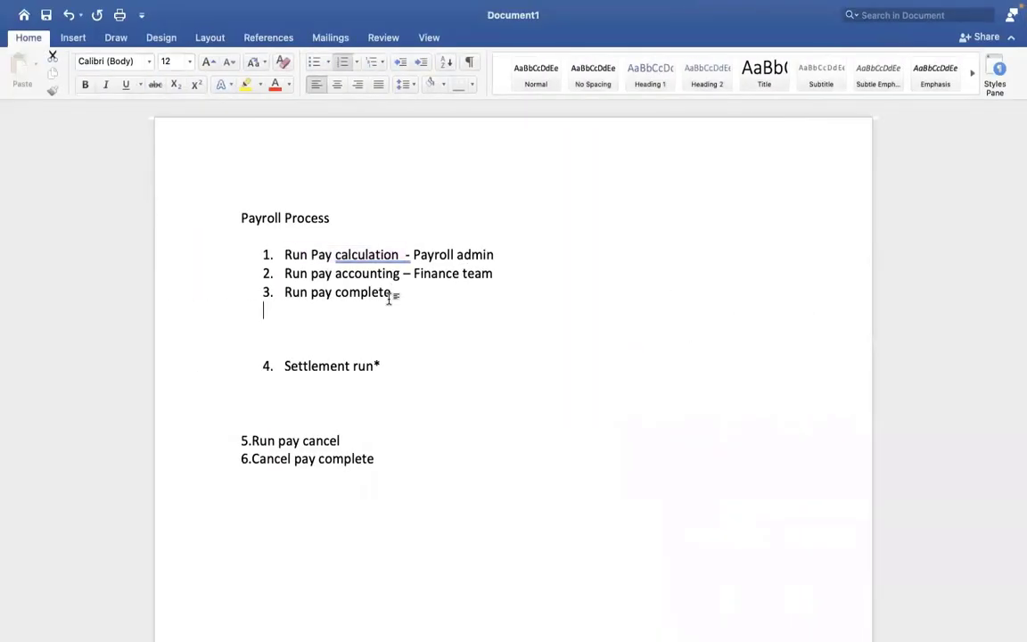
pyautogui.moveTo(394, 295); pyautogui.dragTo(286, 295)
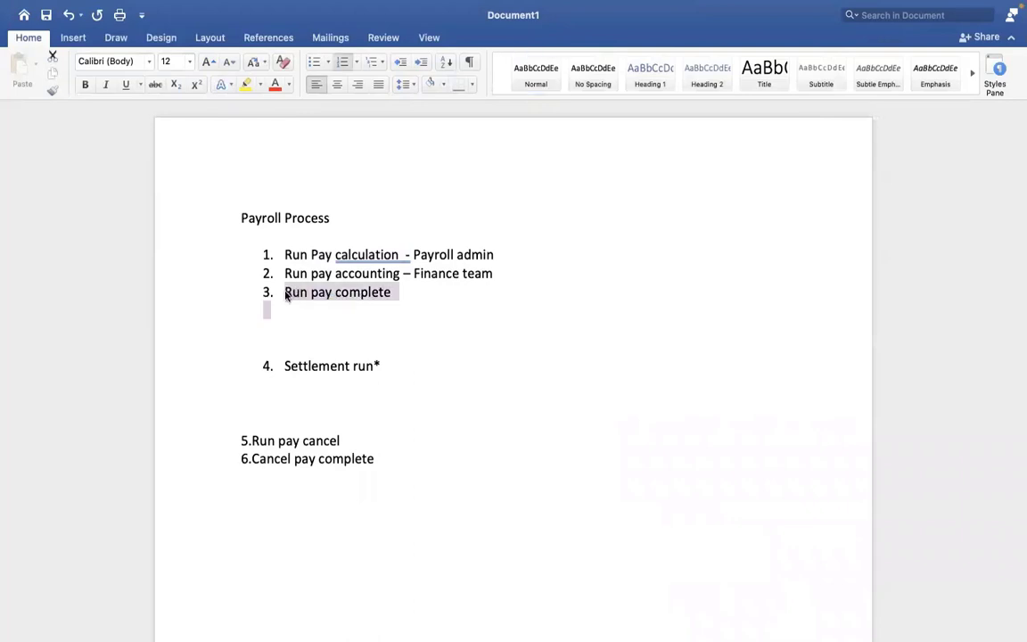
pyautogui.click(287, 295)
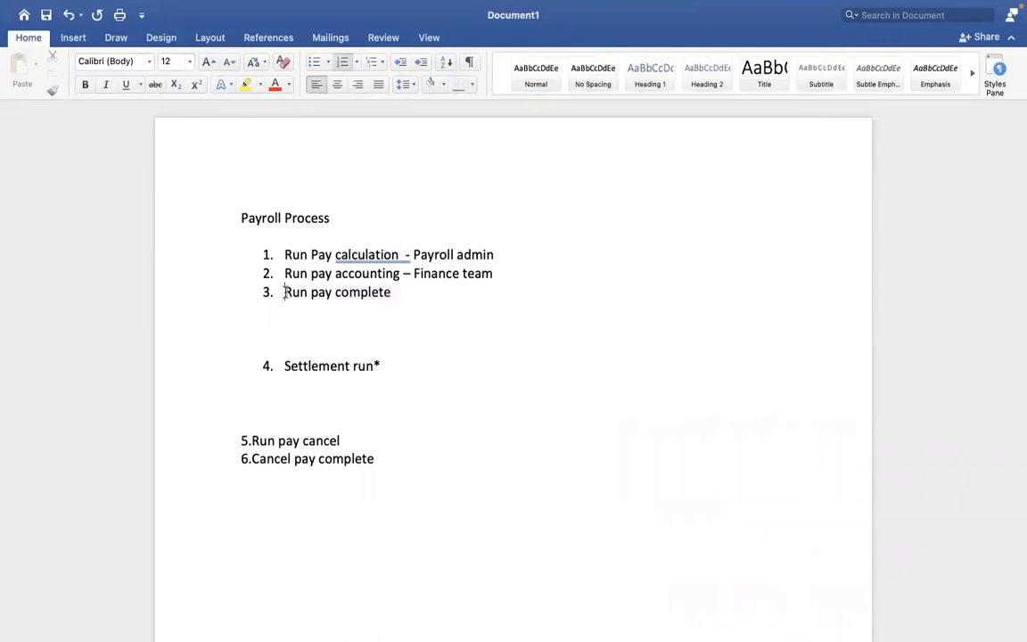
pyautogui.click(340, 295)
pyautogui.click(401, 295)
# Step: Return to Workday and review the Payroll Run Accounting details of the completed process, checking the period it covers
pyautogui.hotkey('ctrl', 'Right')
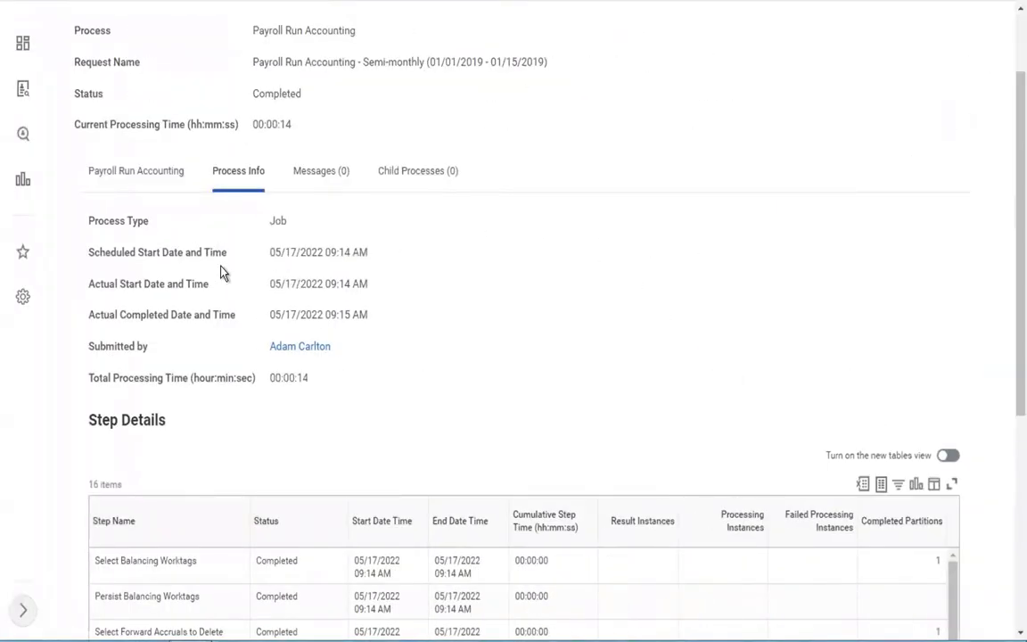
pyautogui.click(130, 174)
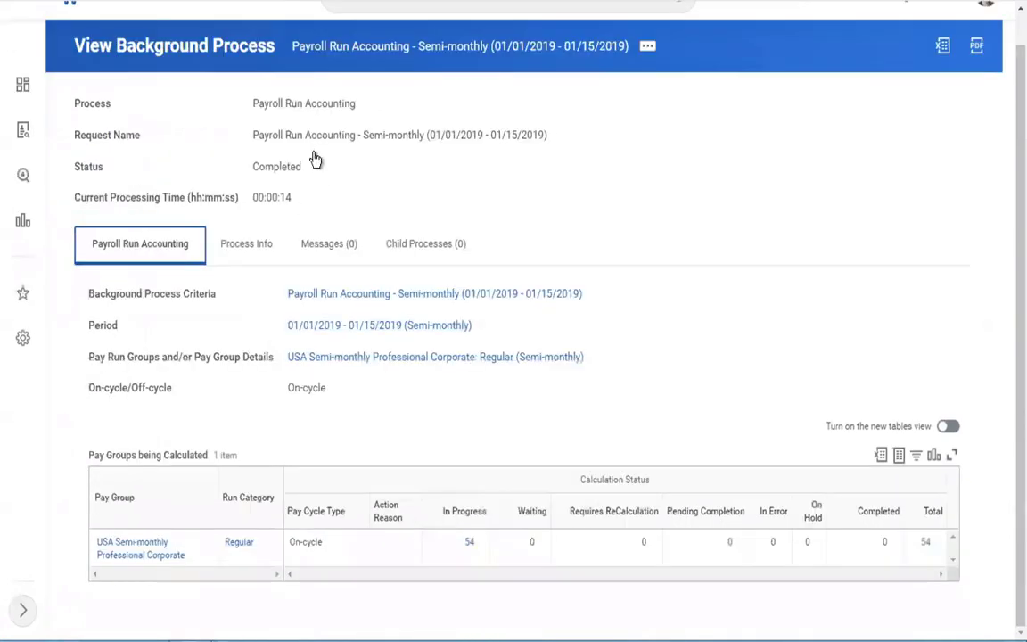
pyautogui.moveTo(290, 328); pyautogui.dragTo(488, 338)
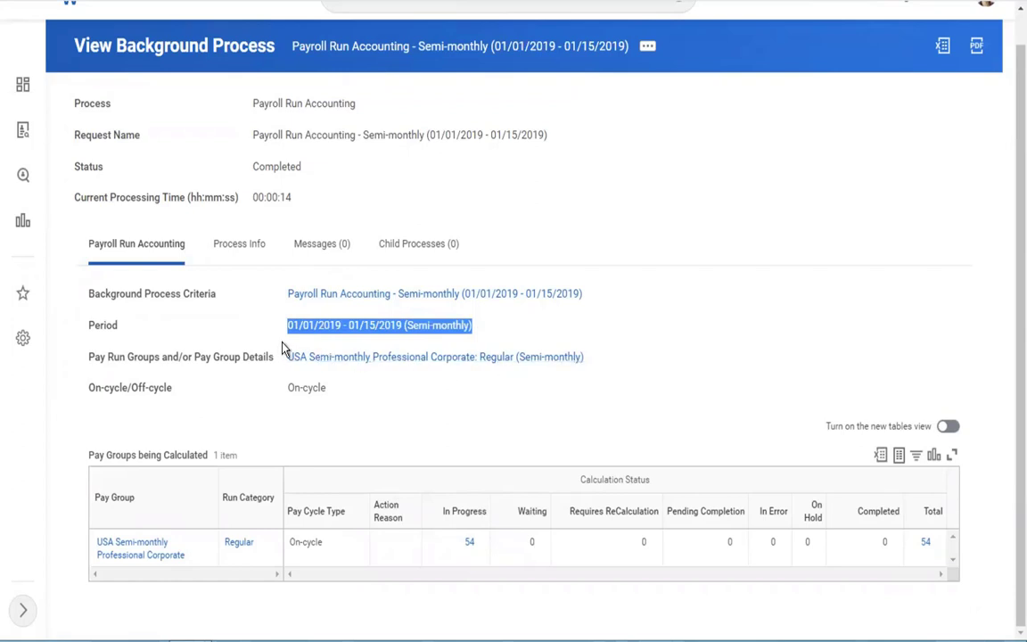
pyautogui.click(704, 305)
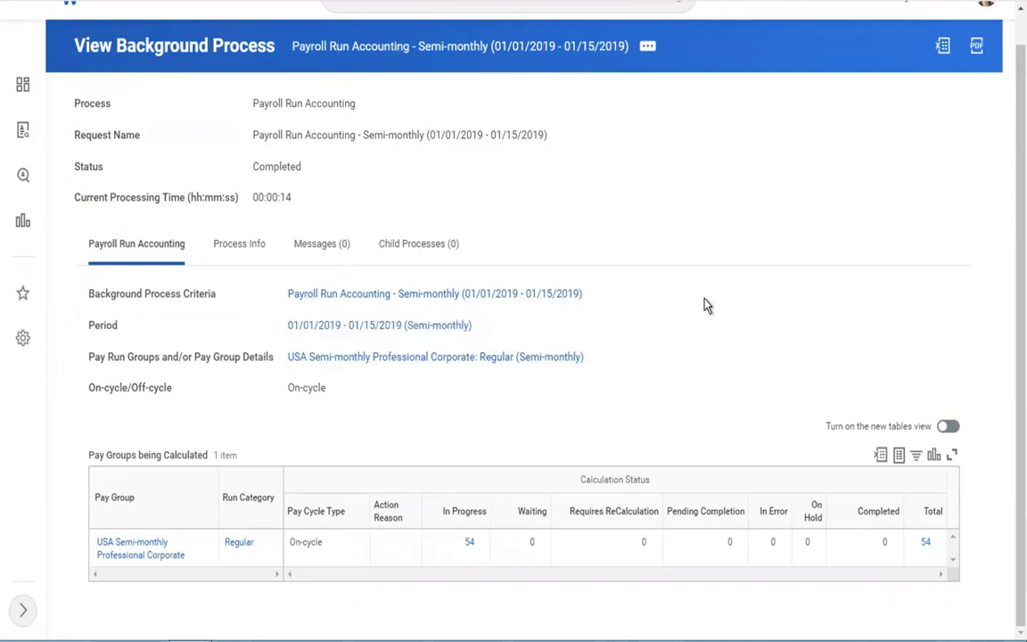
pyautogui.scroll(1, 704, 306)
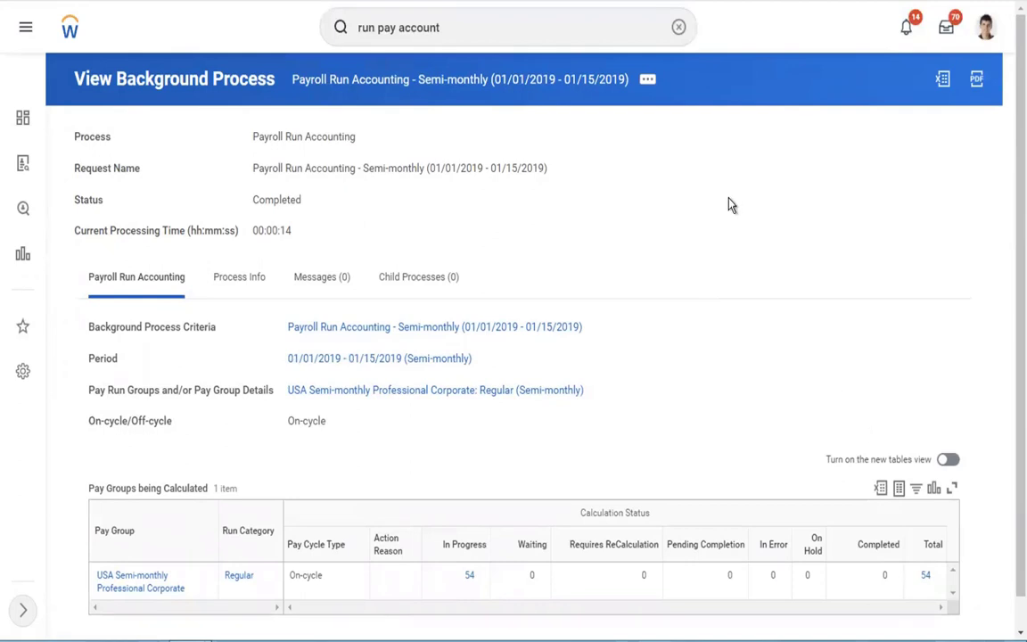
# Step: Search for "run pay comple" and open the Run Pay Complete task
pyautogui.click(677, 28)
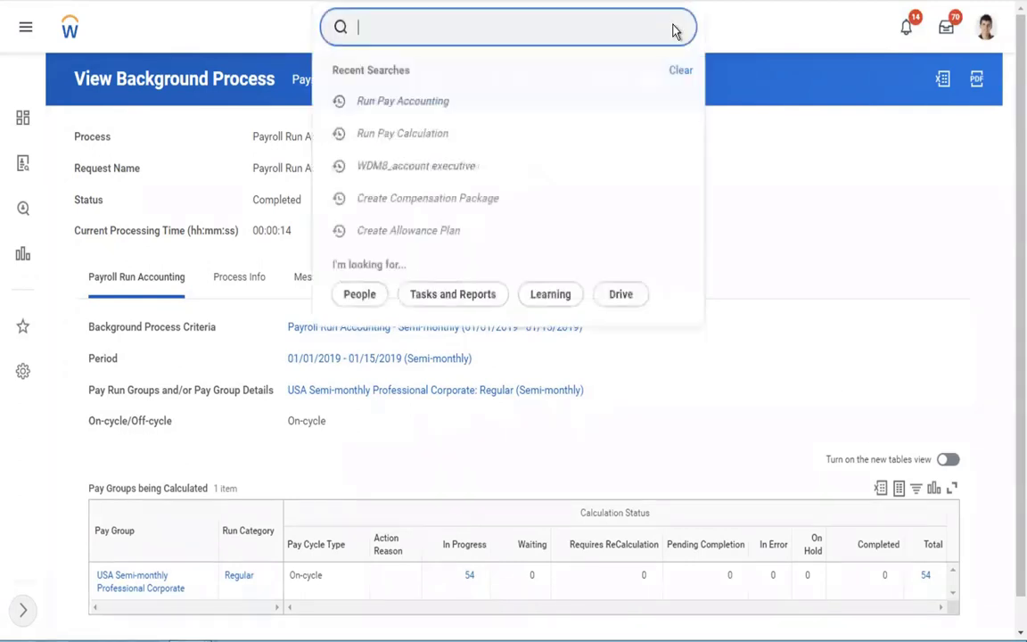
pyautogui.write('run')
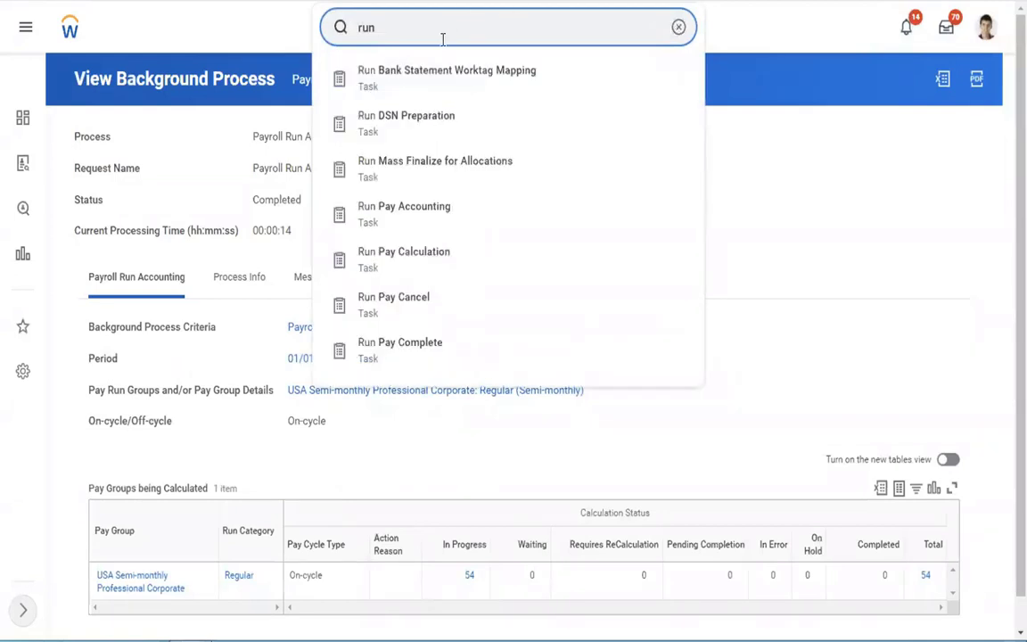
pyautogui.click(678, 27)
pyautogui.write('ru')
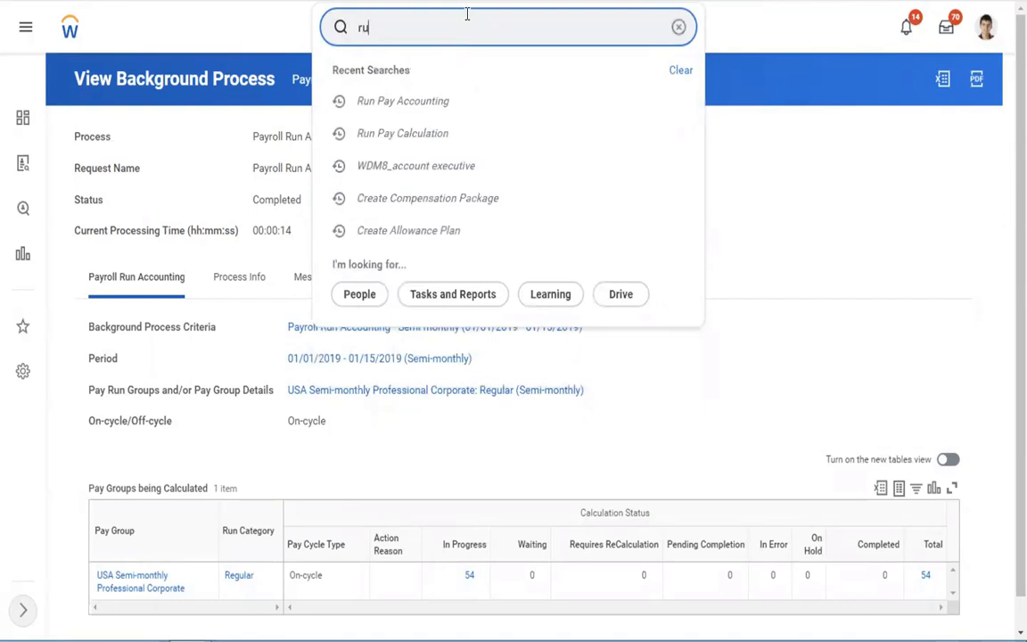
pyautogui.write('n pay comple')
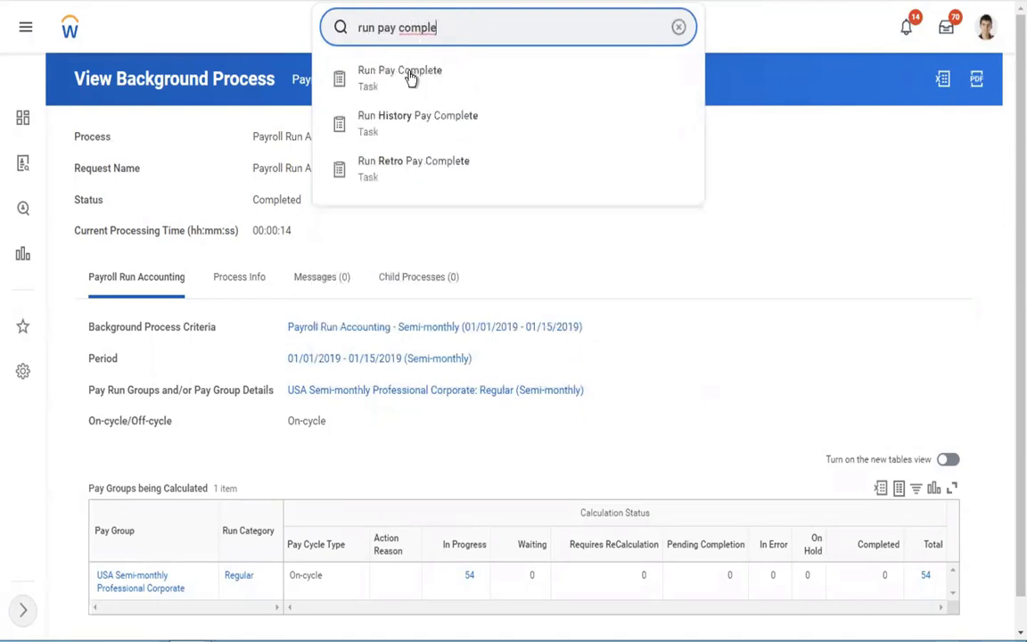
pyautogui.click(408, 75)
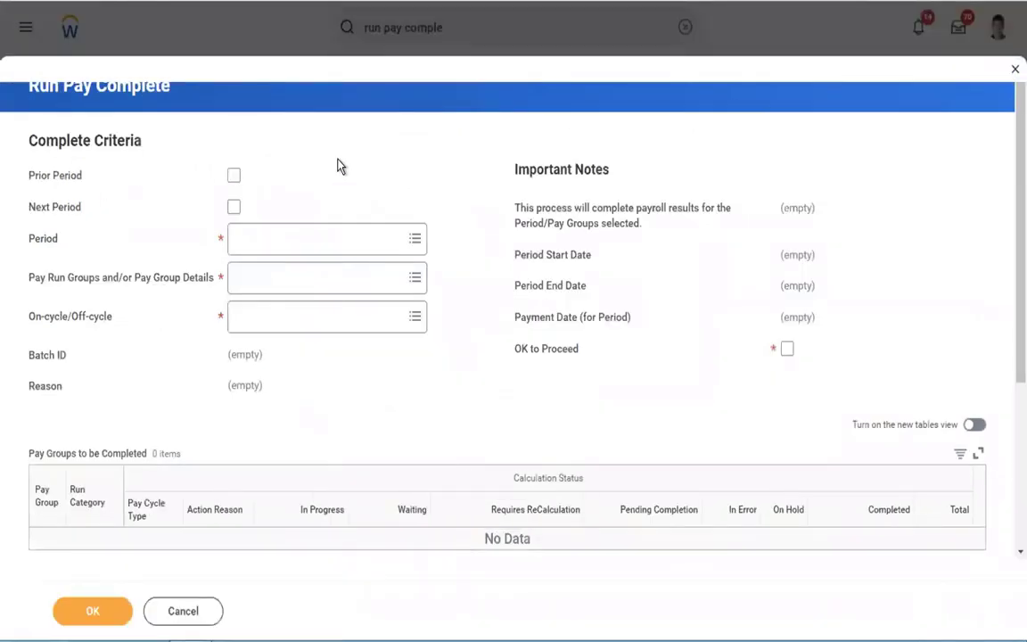
# Step: Set the completion criteria to period 01/01/2019 - 01/15/2019 (Semi-monthly), pay group USA Semi-monthly Professional Corporate: Regular and On-cycle
pyautogui.click(249, 239)
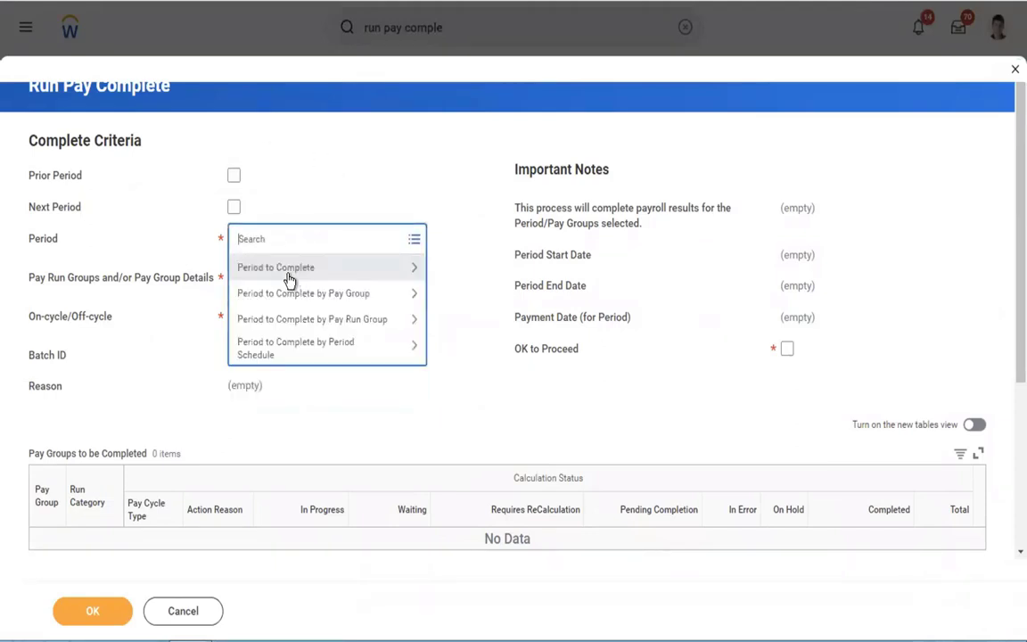
pyautogui.click(278, 269)
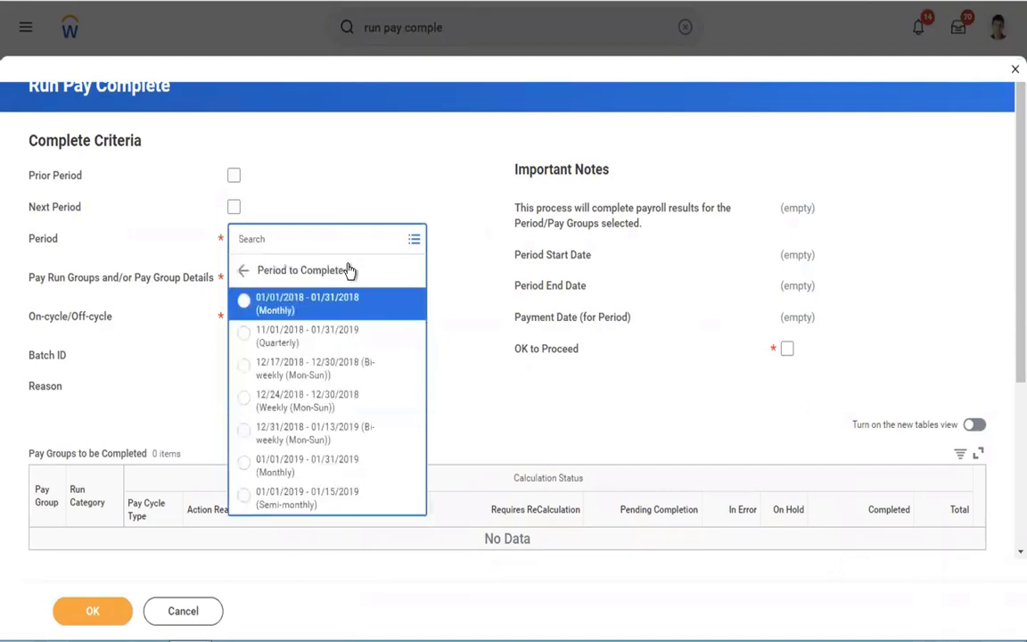
pyautogui.click(307, 504)
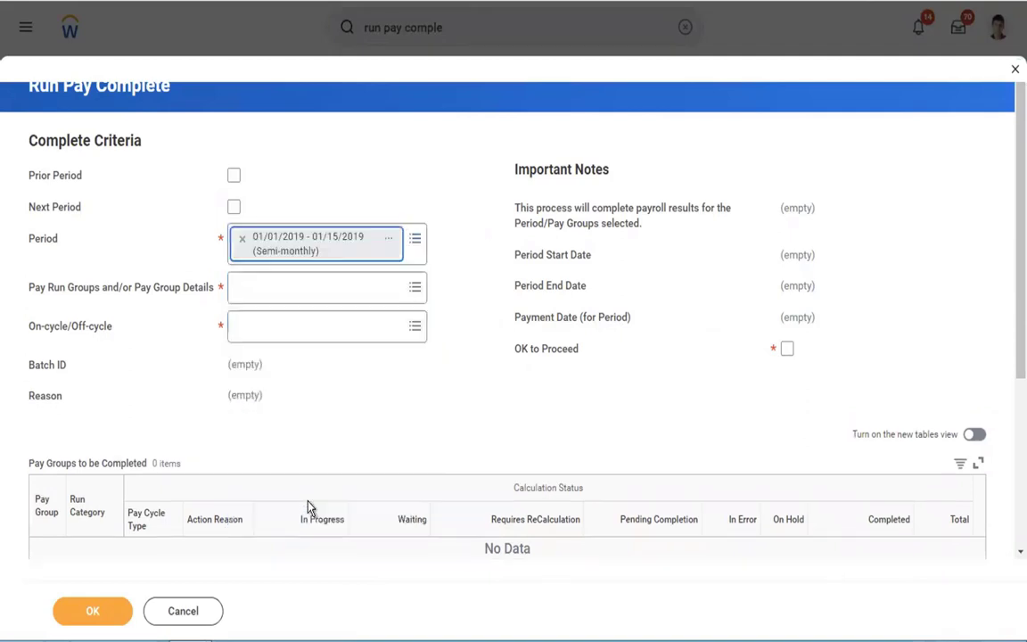
pyautogui.click(251, 286)
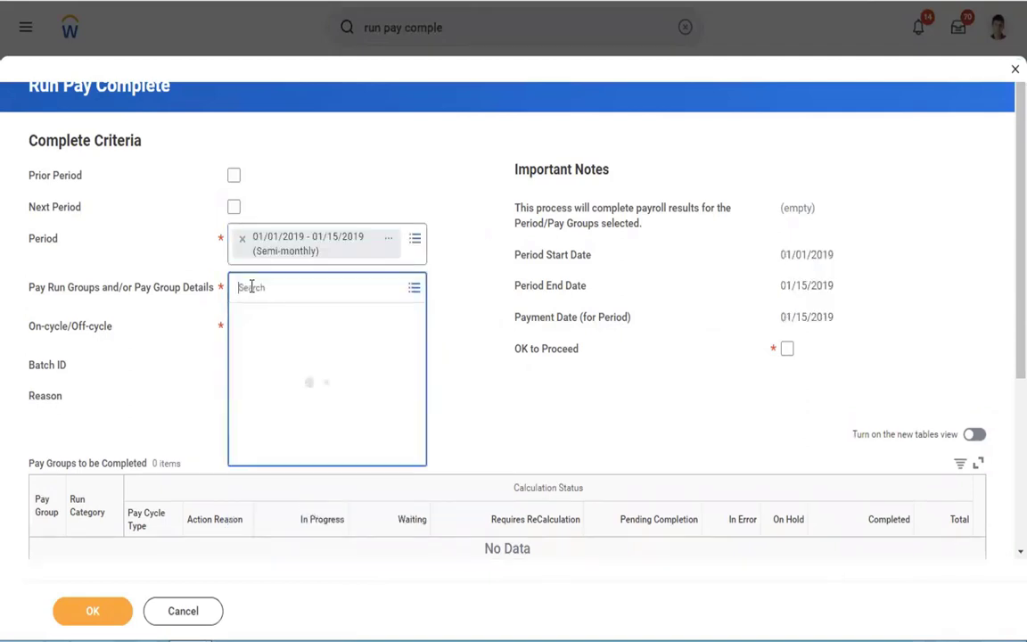
pyautogui.click(255, 341)
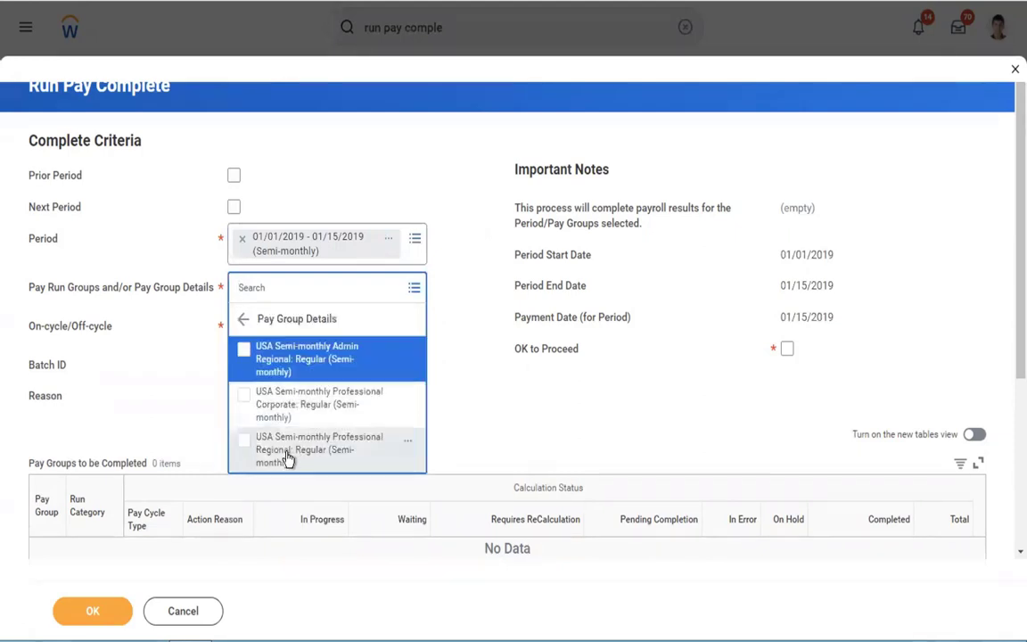
pyautogui.click(280, 412)
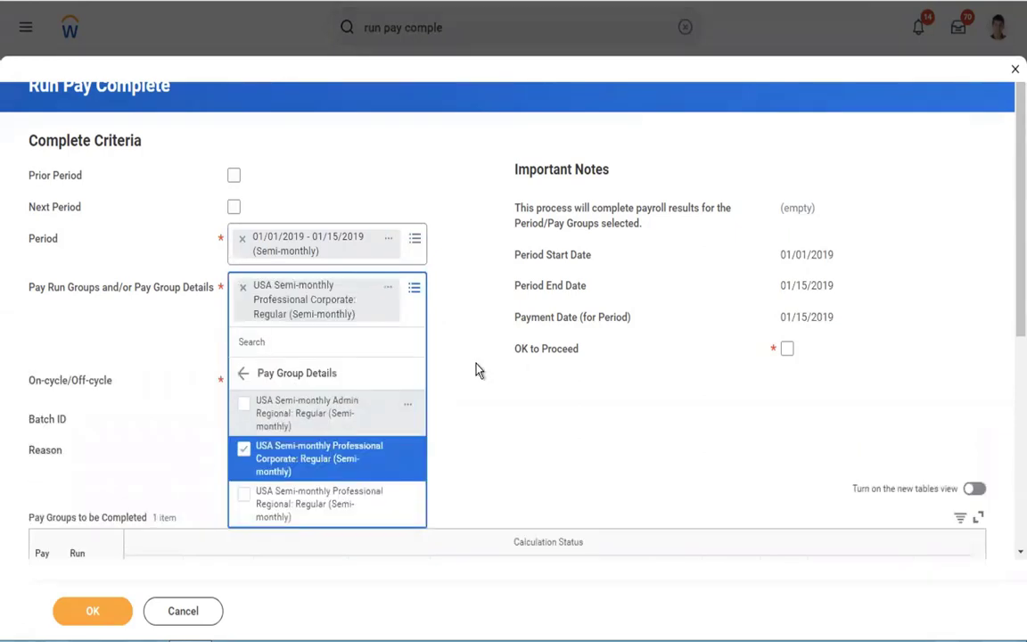
pyautogui.click(509, 368)
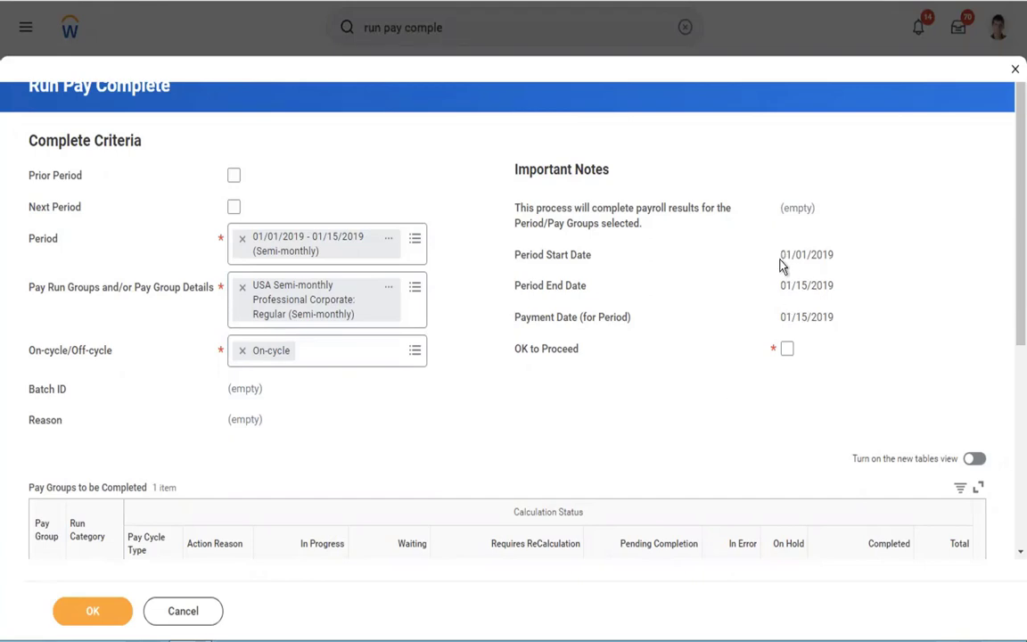
# Step: Check the period start date, period end date and payment date in the Important Notes of the completion run
pyautogui.moveTo(783, 261); pyautogui.dragTo(856, 256)
pyautogui.moveTo(779, 287); pyautogui.dragTo(840, 283)
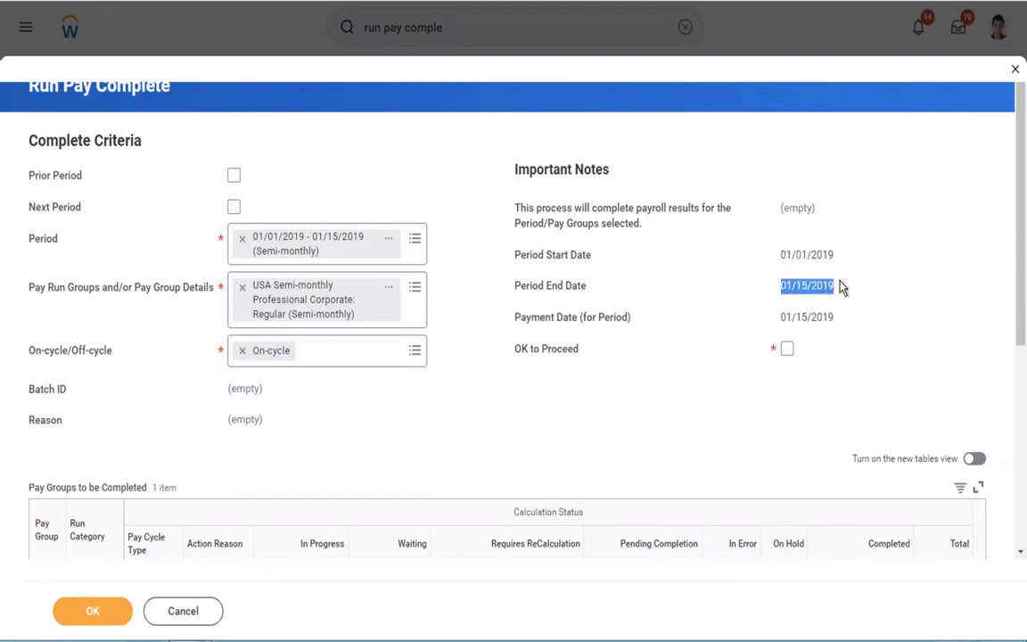
pyautogui.moveTo(774, 319); pyautogui.dragTo(821, 249)
pyautogui.click(806, 259)
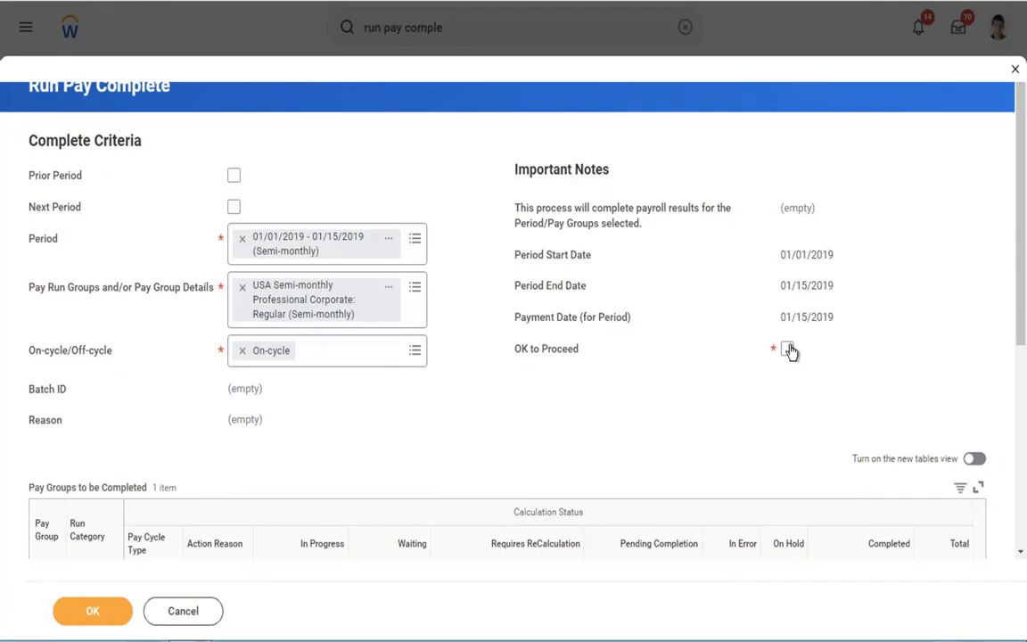
# Step: Mark the completion run as OK to Proceed and review the pay groups to be completed and the schedule options
pyautogui.click(789, 349)
pyautogui.scroll(-4, 1009, 335)
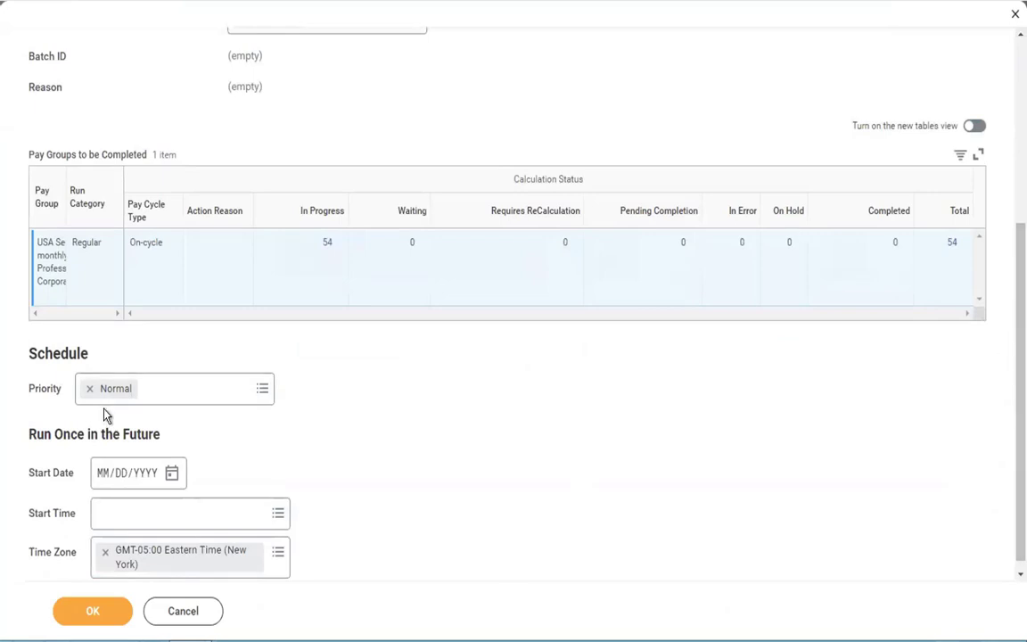
pyautogui.moveTo(1009, 363); pyautogui.dragTo(1008, 229)
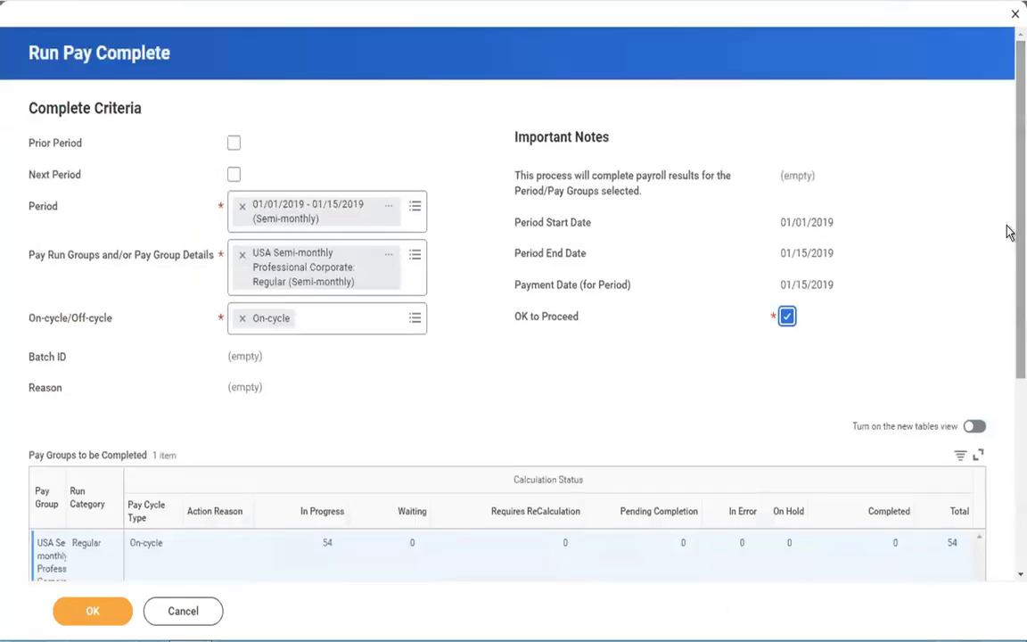
# Step: Submit the pay completion run and refresh its background process until it finishes, checking the status and the calculation results
pyautogui.click(81, 612)
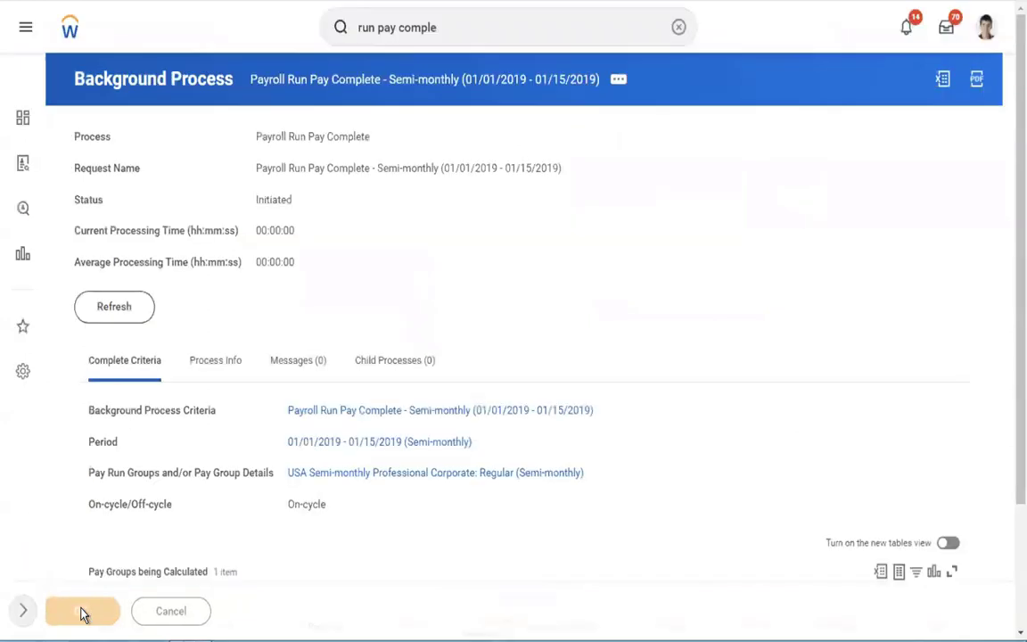
pyautogui.click(127, 319)
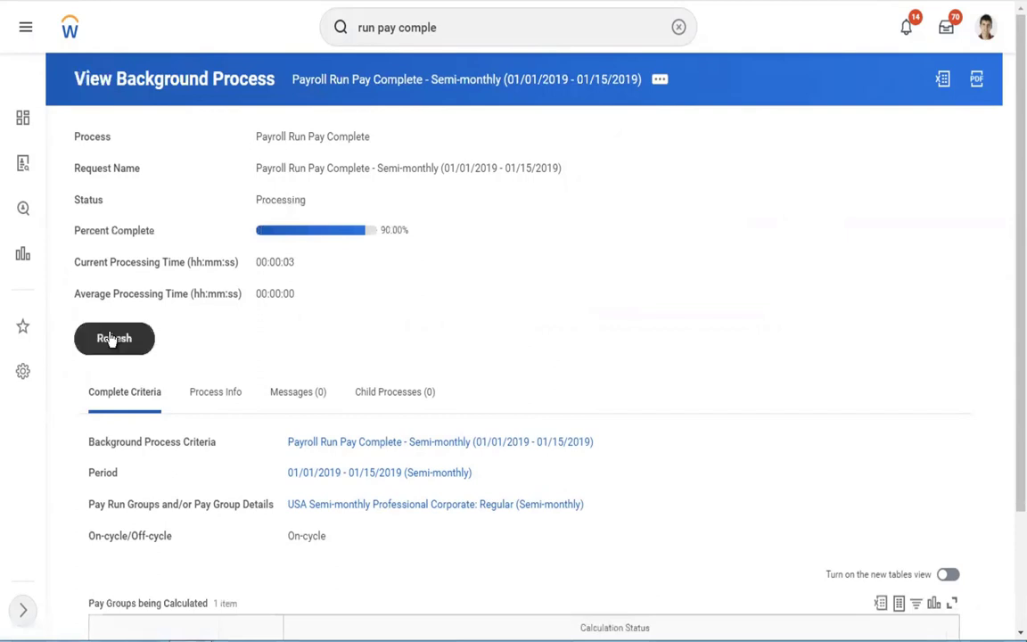
pyautogui.click(112, 339)
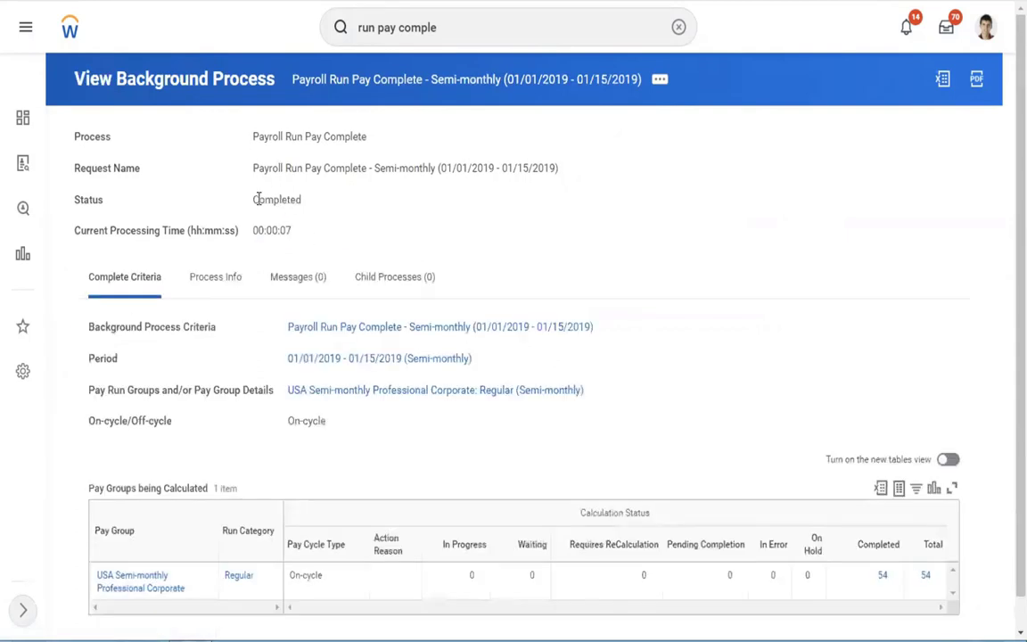
pyautogui.moveTo(252, 202); pyautogui.dragTo(394, 217)
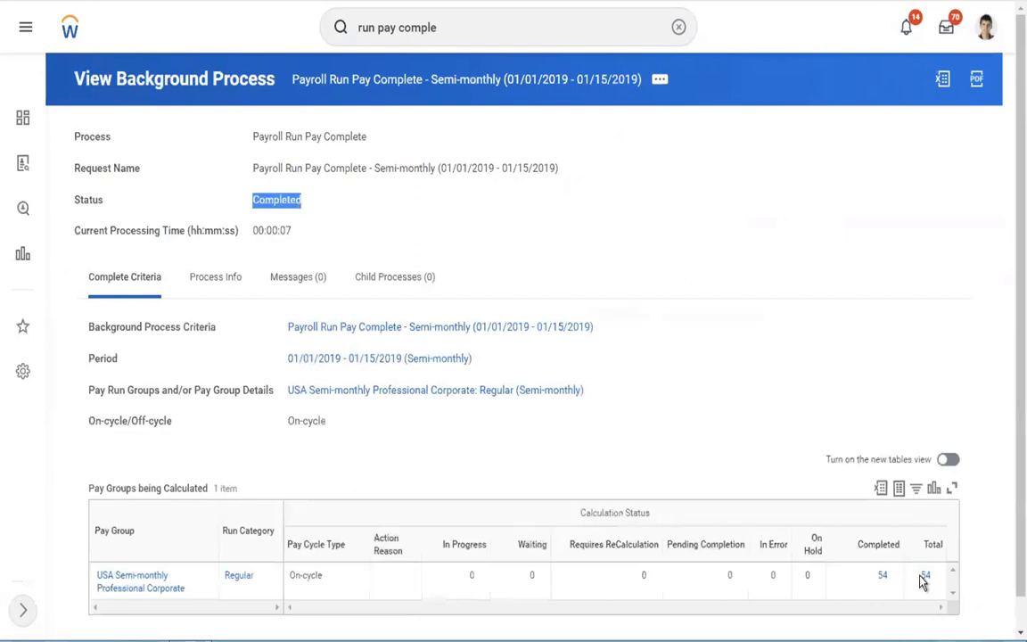
pyautogui.click(383, 240)
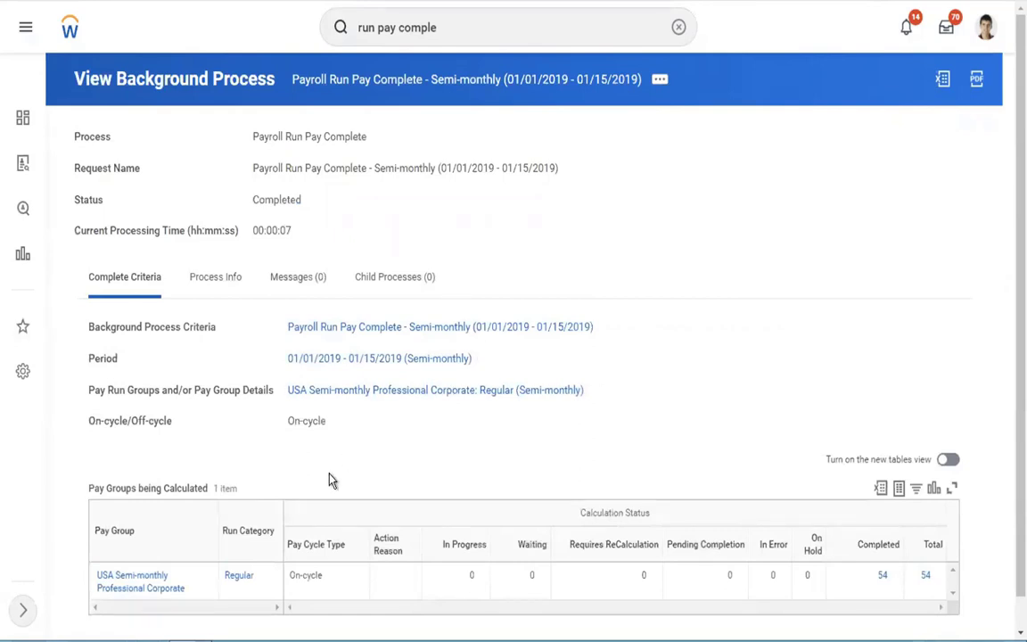
# Step: Open the USA Semi-monthly Professional Corporate pay group and examine its pay group details, period details and period status
pyautogui.click(345, 390)
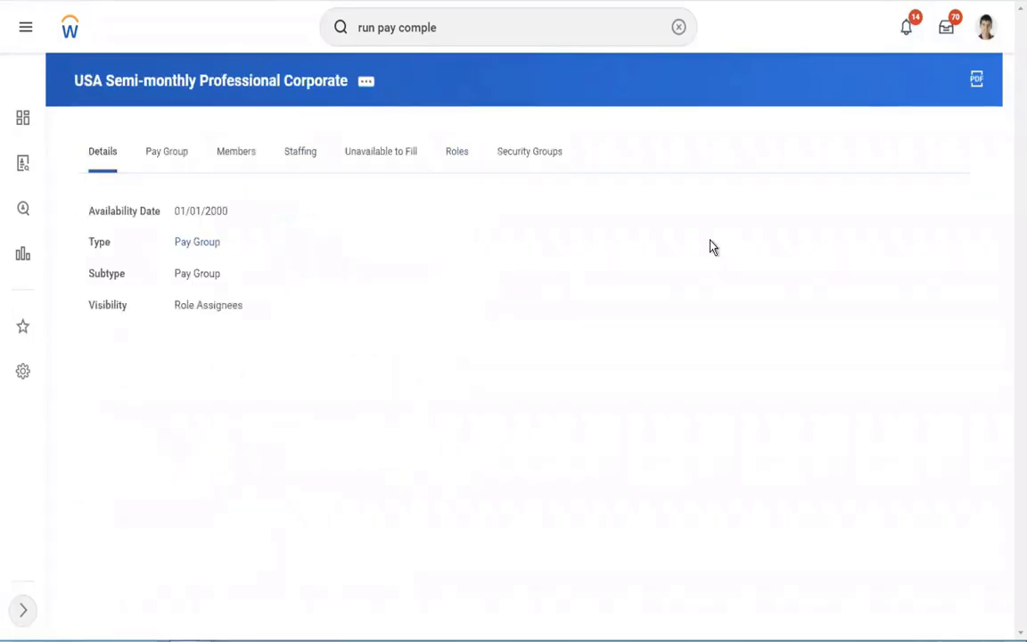
pyautogui.click(168, 153)
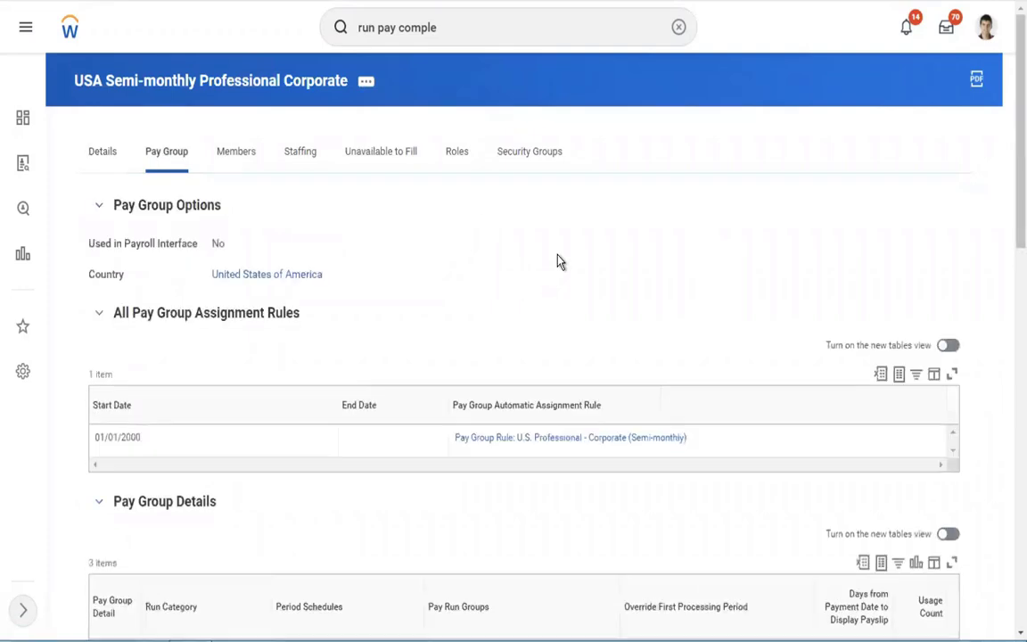
pyautogui.scroll(-5, 1008, 202)
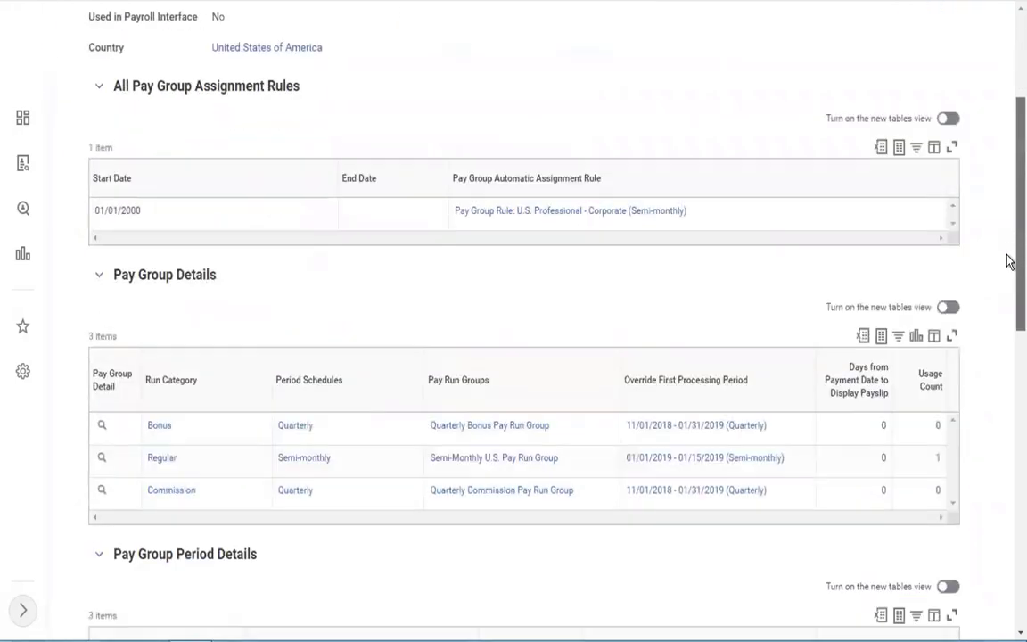
pyautogui.scroll(-3, 1008, 406)
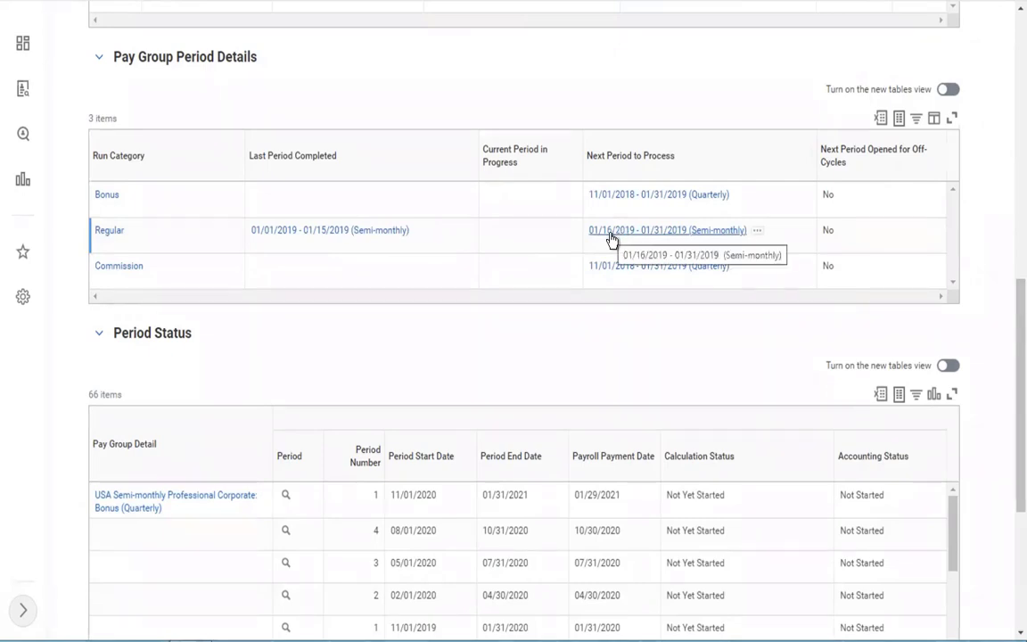
pyautogui.scroll(-4, 1008, 472)
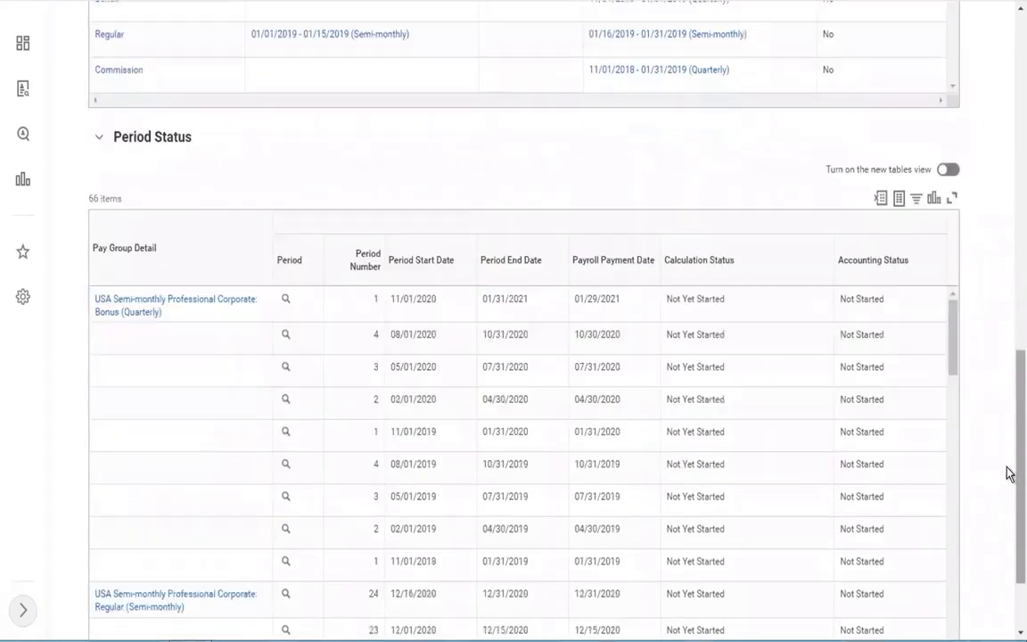
pyautogui.scroll(15, 1008, 472)
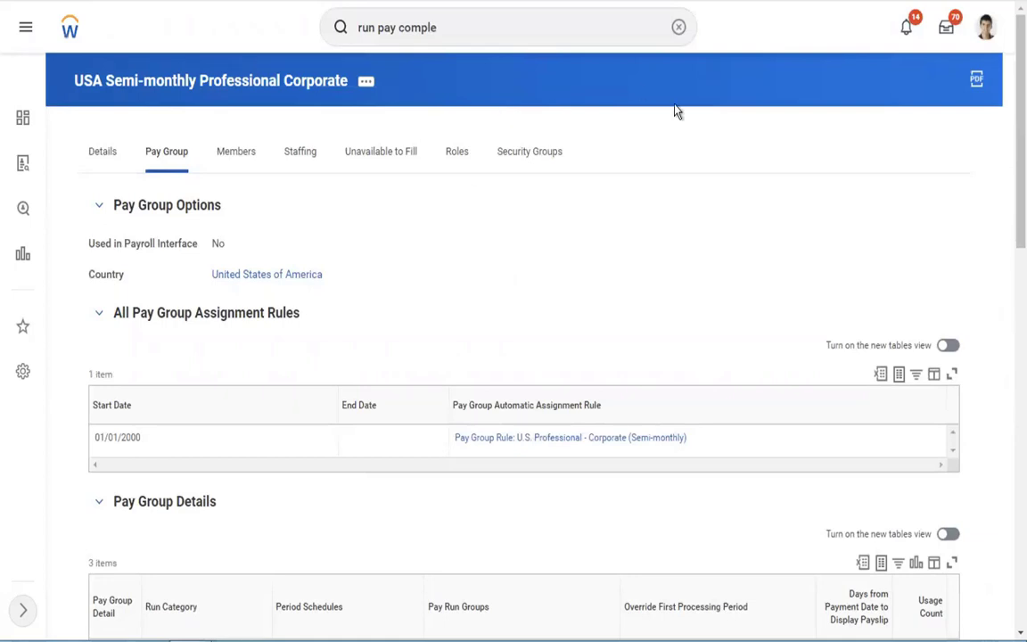
# Step: Clear the Workday search, switch to the Word payroll process list and compare the Run pay complete and Cancel pay complete entries
pyautogui.click(679, 27)
pyautogui.click(539, 39)
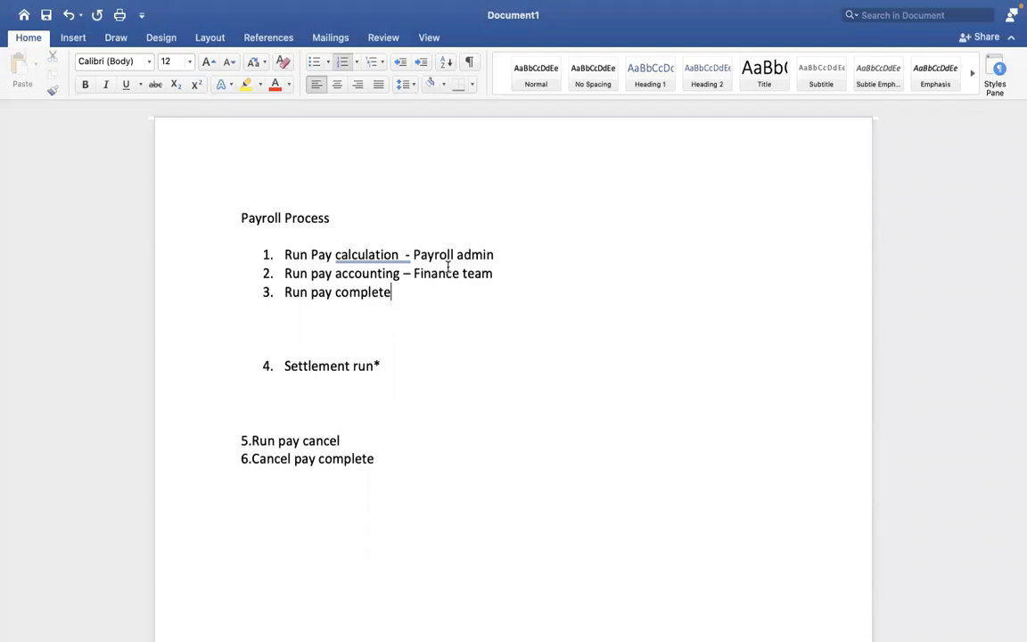
pyautogui.moveTo(401, 297); pyautogui.dragTo(296, 296)
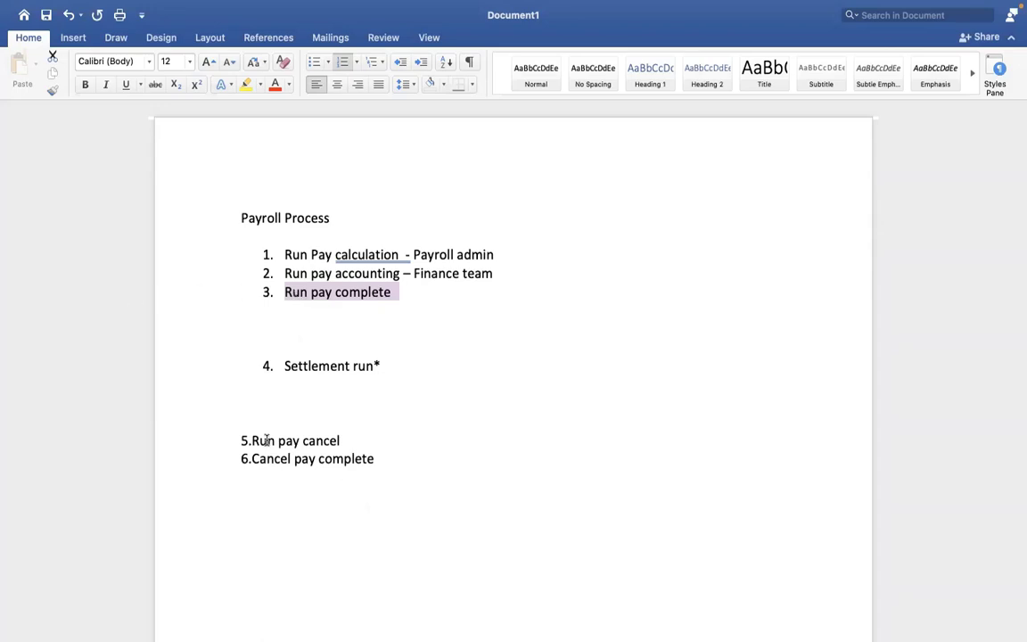
pyautogui.moveTo(389, 458); pyautogui.dragTo(255, 453)
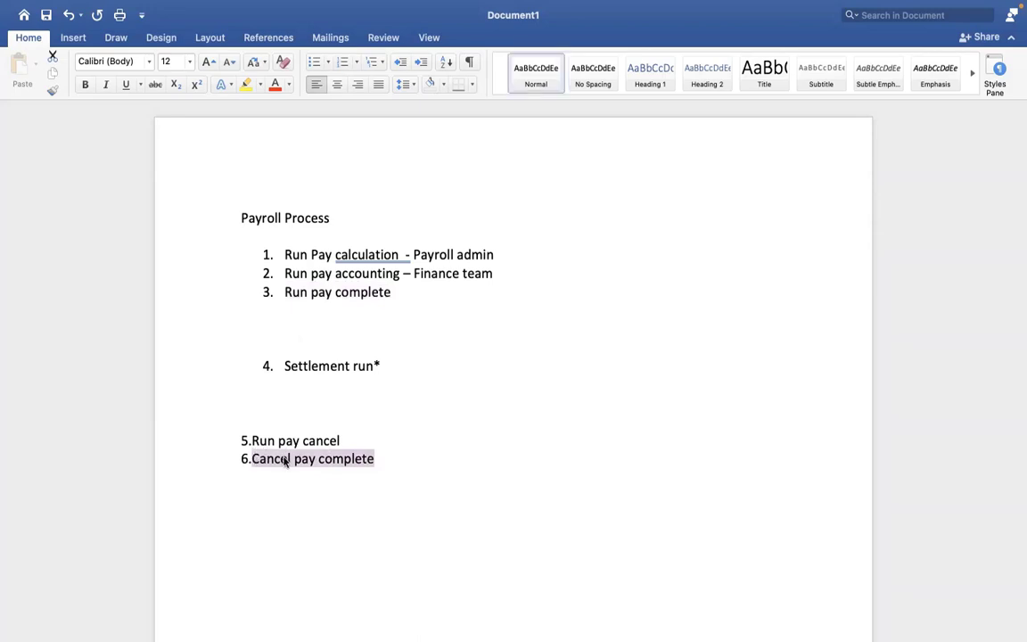
pyautogui.click(303, 308)
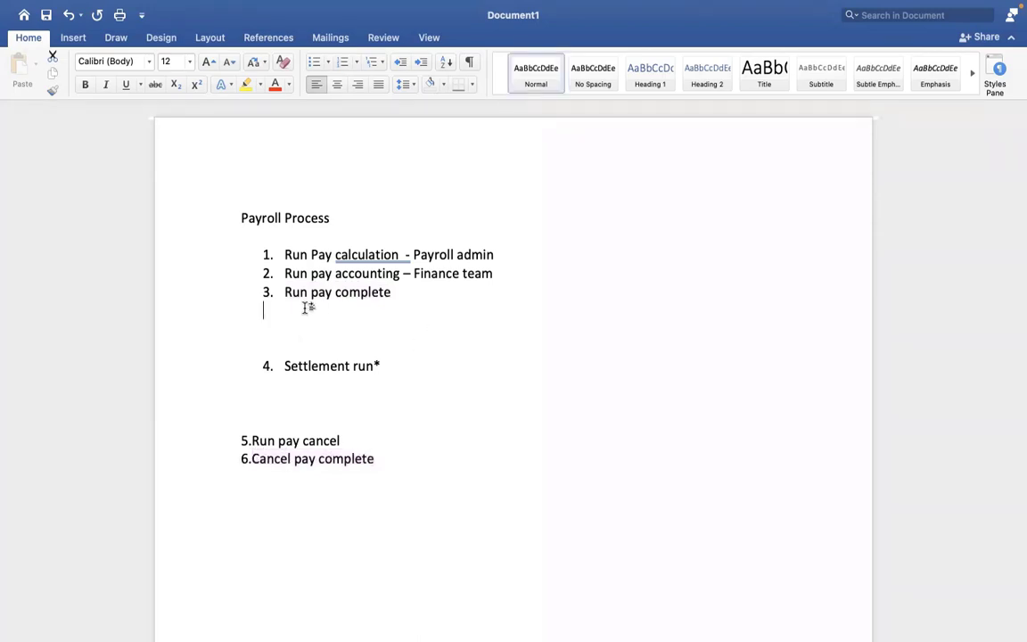
pyautogui.moveTo(284, 294); pyautogui.dragTo(395, 303)
pyautogui.click(405, 303)
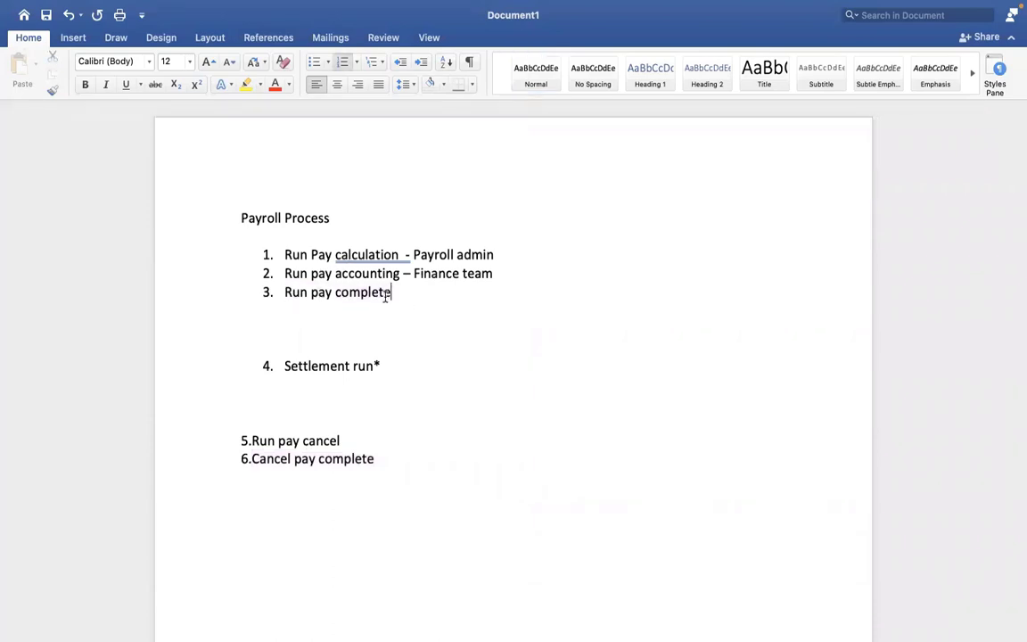
pyautogui.moveTo(387, 461); pyautogui.dragTo(257, 458)
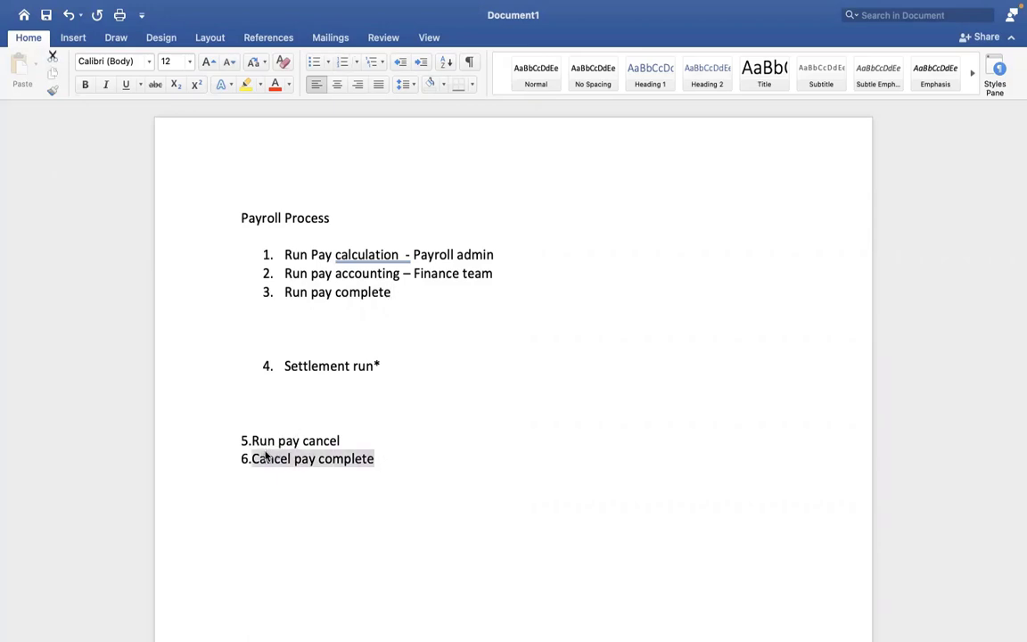
# Step: Review the first three entries of the payroll process list, from Run Pay calculation to Run pay complete
pyautogui.click(401, 308)
pyautogui.moveTo(400, 298); pyautogui.dragTo(273, 238)
pyautogui.click(273, 238)
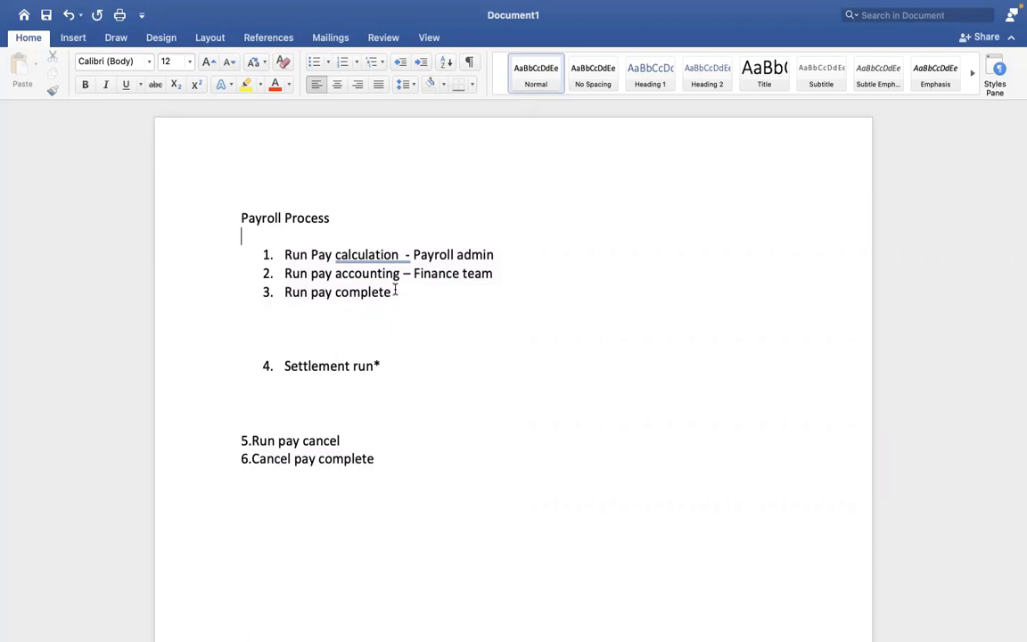
pyautogui.moveTo(385, 290)
pyautogui.mouseDown()
pyautogui.moveTo(302, 241)
pyautogui.moveTo(373, 308)
pyautogui.mouseUp()
pyautogui.click(288, 249)
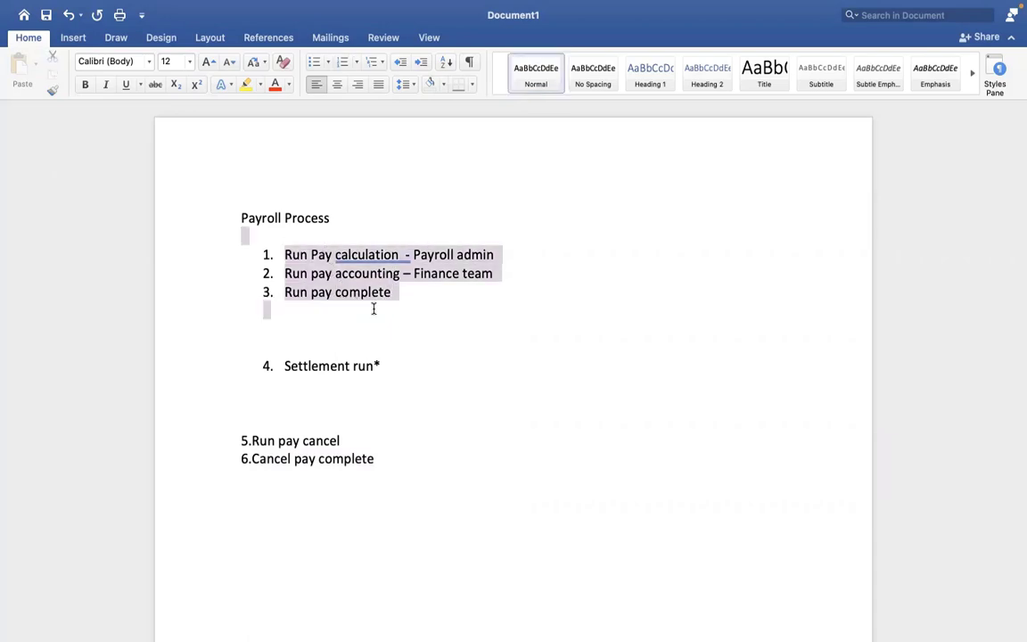
# Step: Examine the Run pay cancel entry and check which completed process the Cancel pay complete entry applies to
pyautogui.click(383, 447)
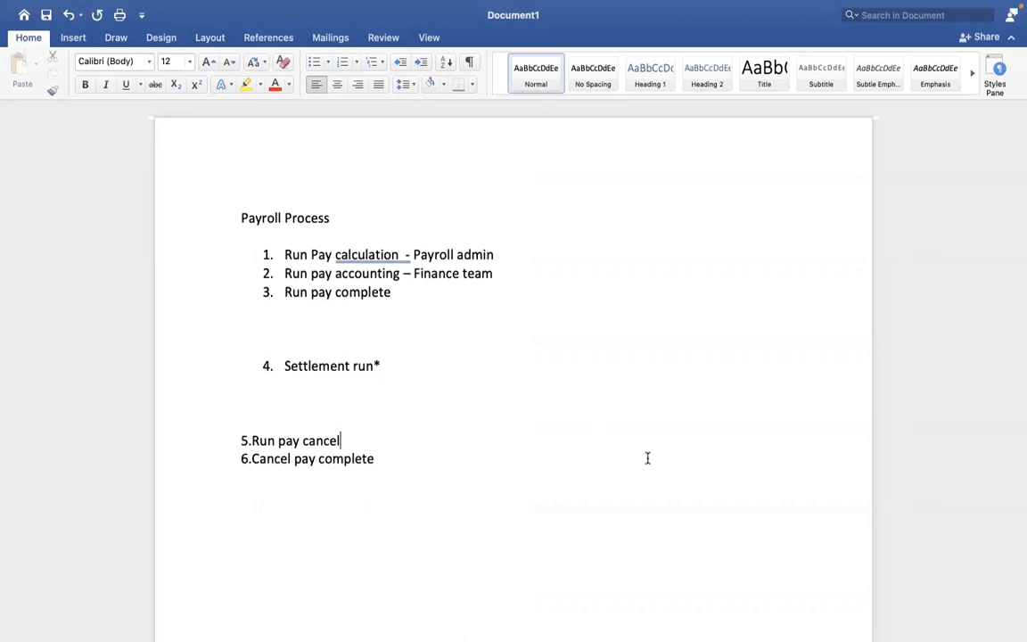
pyautogui.click(588, 381)
pyautogui.click(348, 439)
pyautogui.press('XF86AudioRaiseVolume')
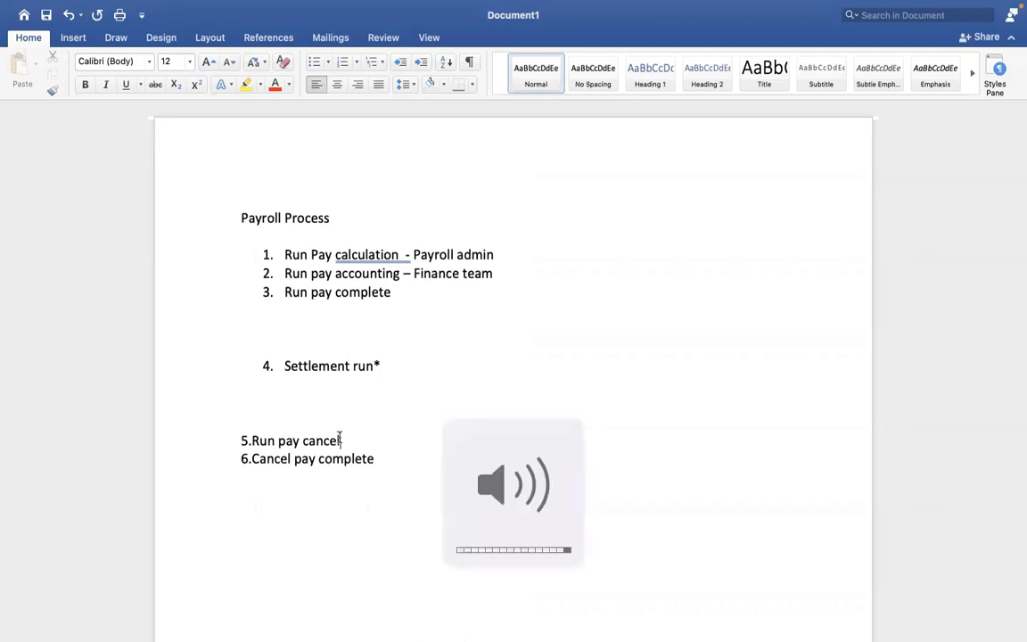
pyautogui.click(373, 458)
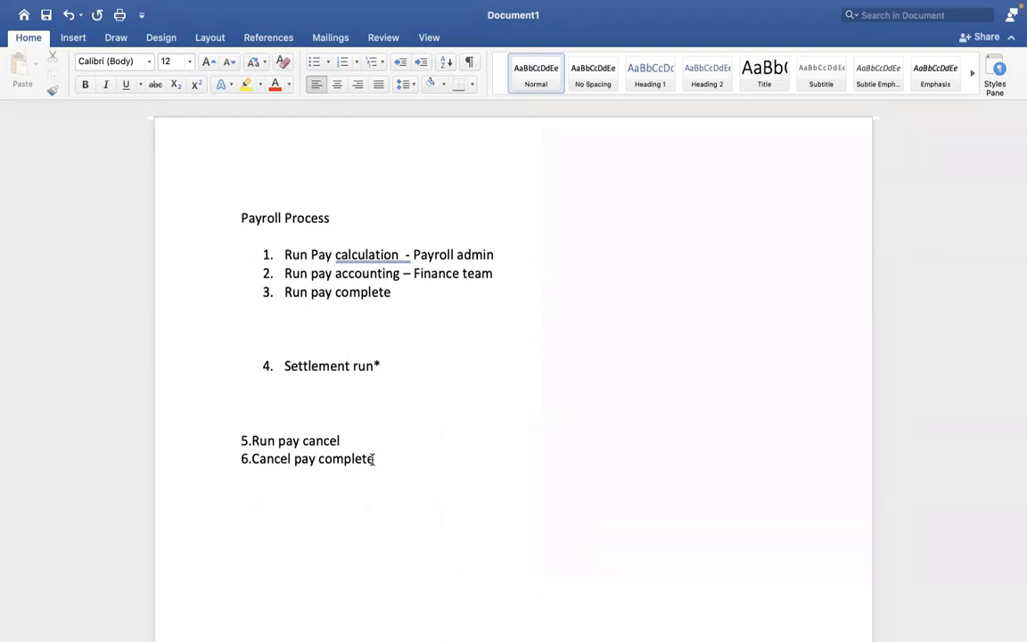
pyautogui.hotkey('shift', 'alt', 'Left')
pyautogui.hotkey('shift', 'alt', 'Left')
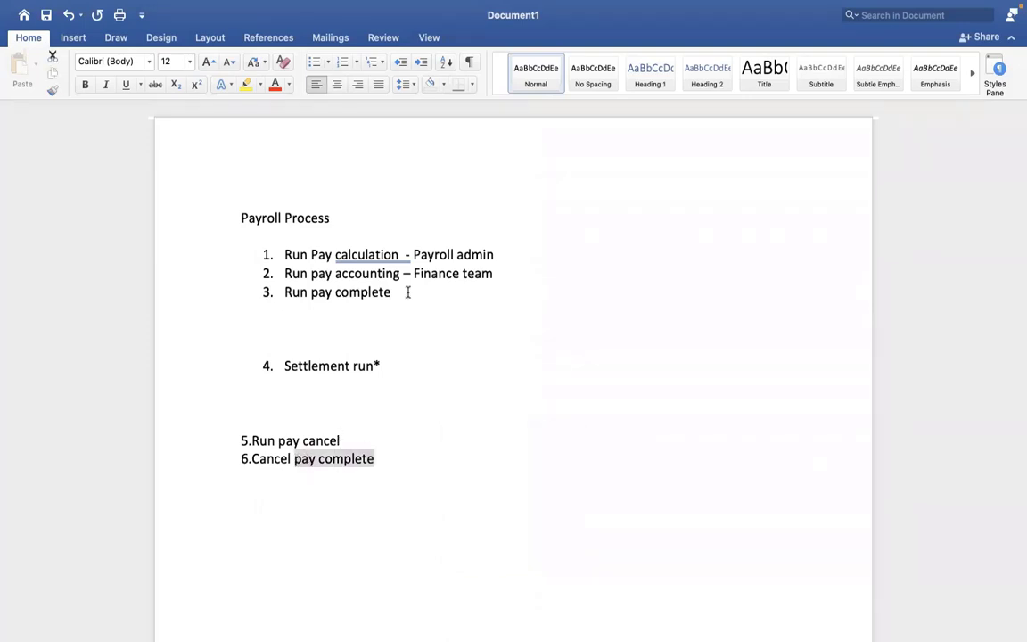
pyautogui.moveTo(396, 293); pyautogui.dragTo(285, 293)
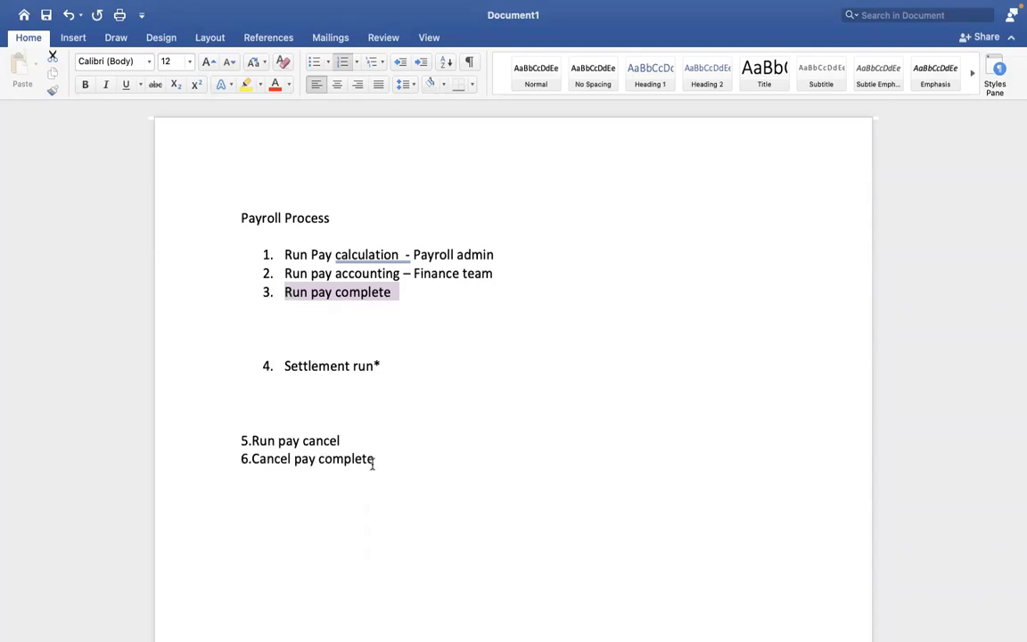
pyautogui.moveTo(402, 463); pyautogui.dragTo(253, 460)
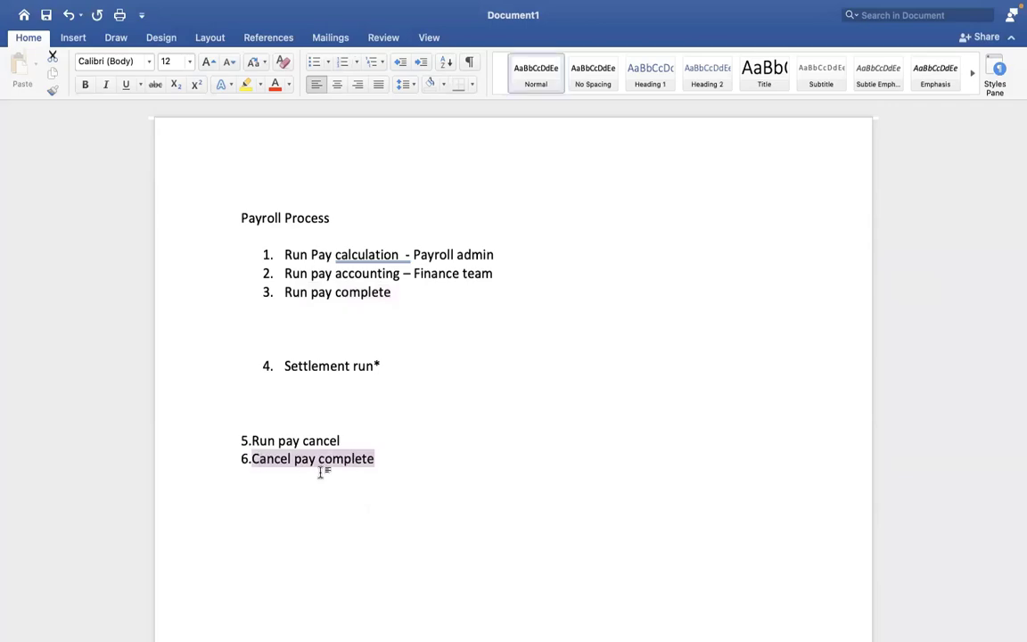
pyautogui.click(333, 390)
# Step: Switch back to Workday, search for "cancel pay" and open the Cancel Pay Complete task
pyautogui.hotkey('ctrl', 'Right')
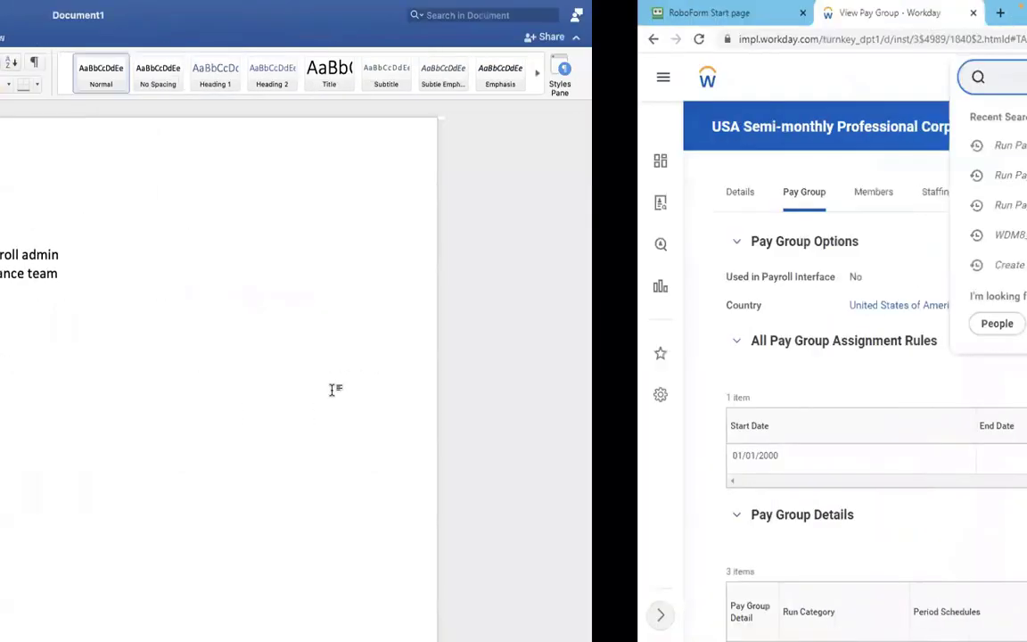
pyautogui.write('cancel pay')
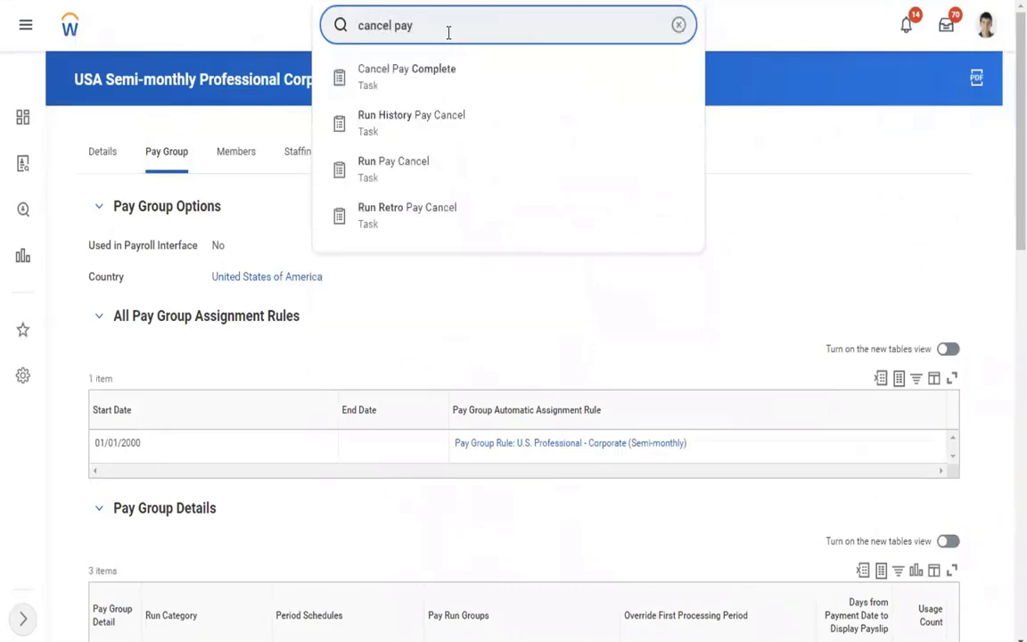
pyautogui.click(420, 83)
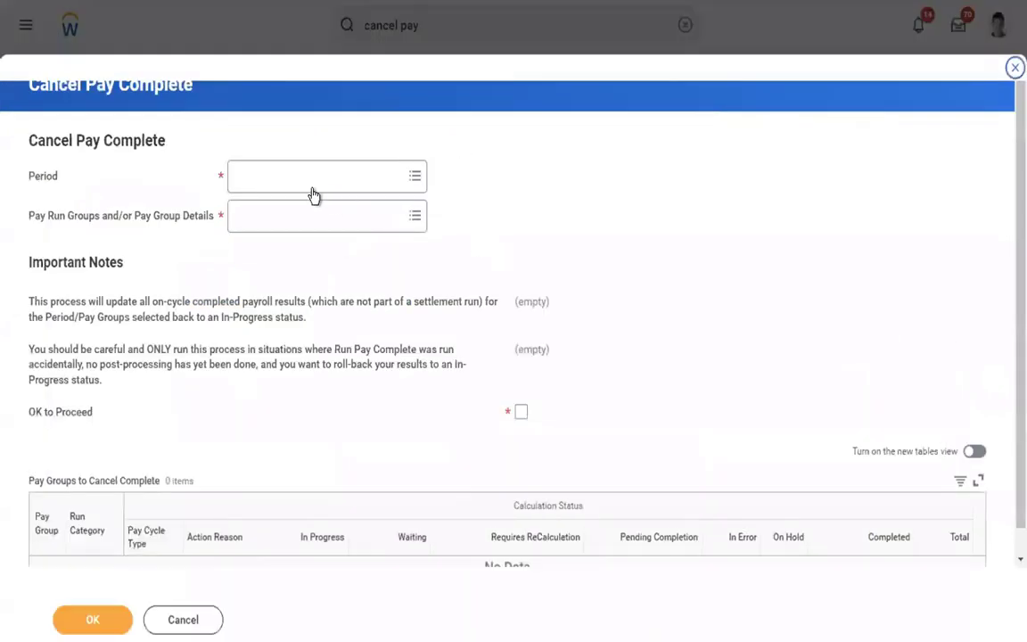
# Step: Set the period to 01/01/2019 - 01/15/2019 (Semi-monthly) and the pay group detail to USA Semi-monthly Professional Corporate: Regular (Semi-monthly)
pyautogui.click(275, 179)
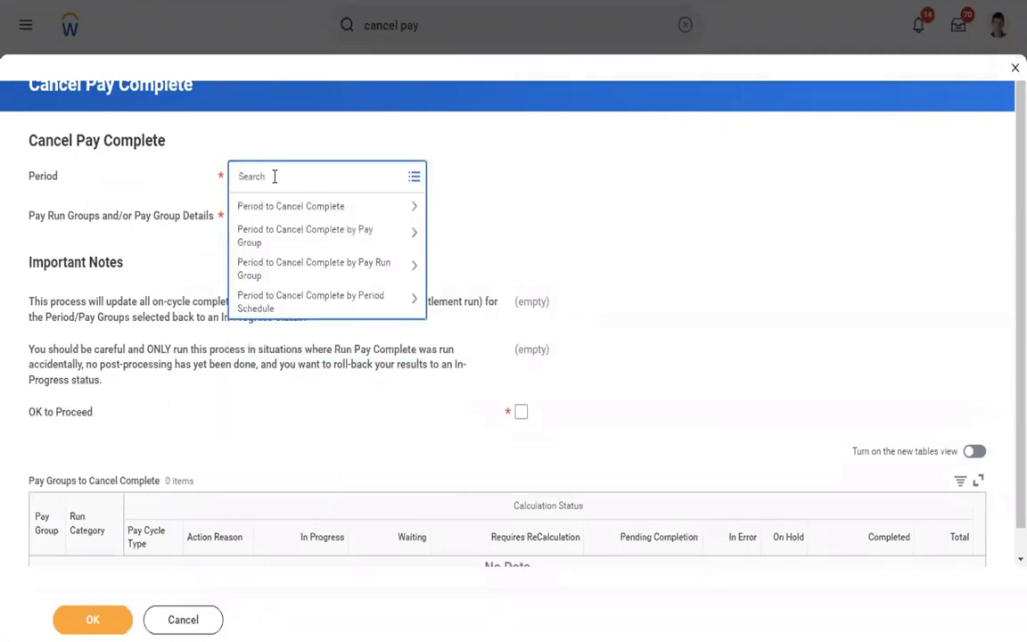
pyautogui.click(302, 212)
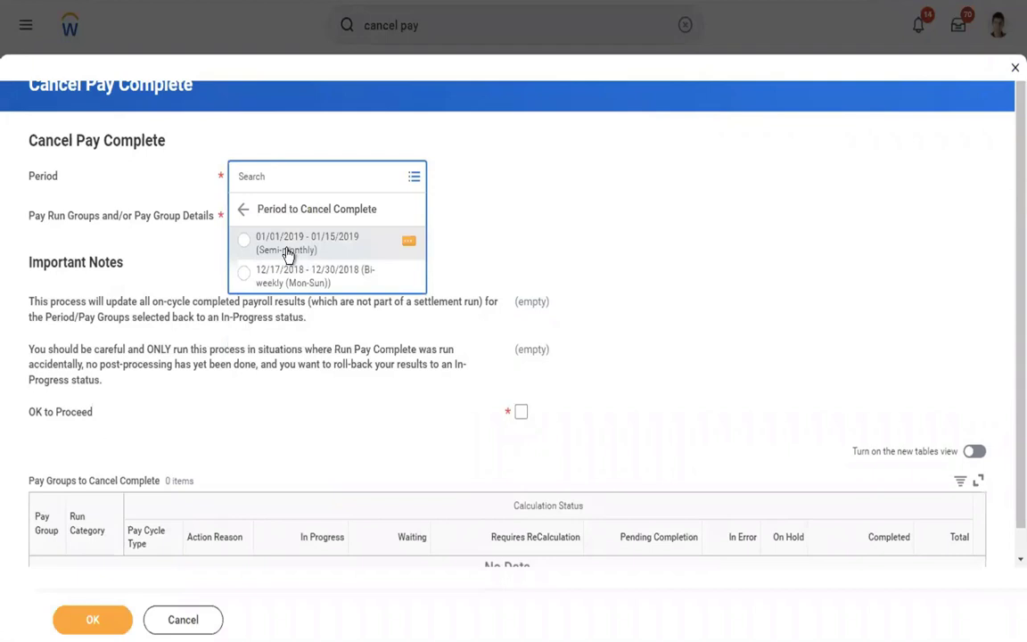
pyautogui.click(257, 243)
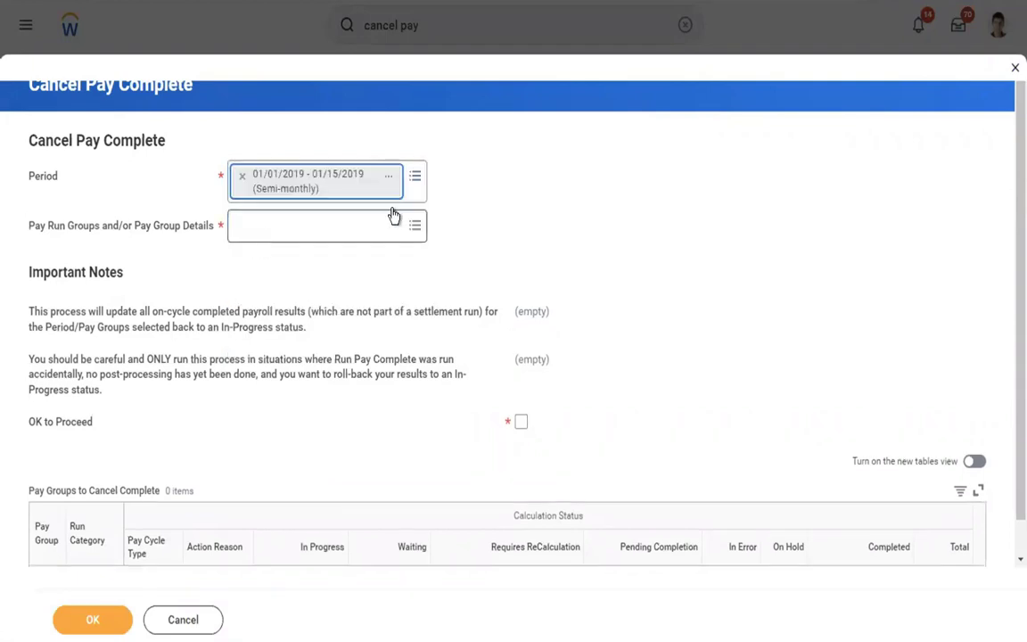
pyautogui.click(341, 226)
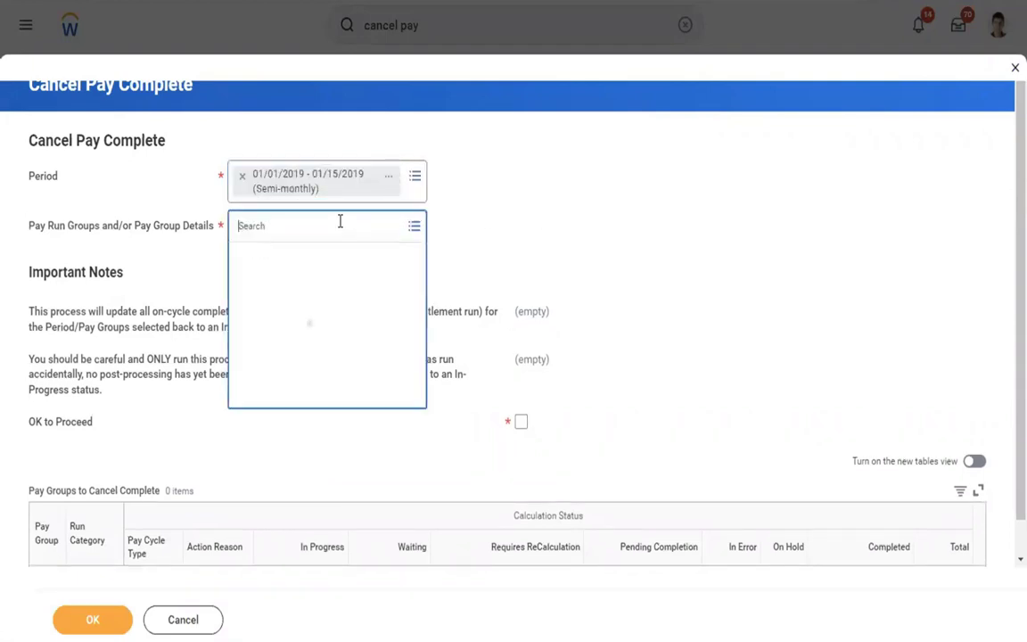
pyautogui.click(273, 284)
pyautogui.click(301, 304)
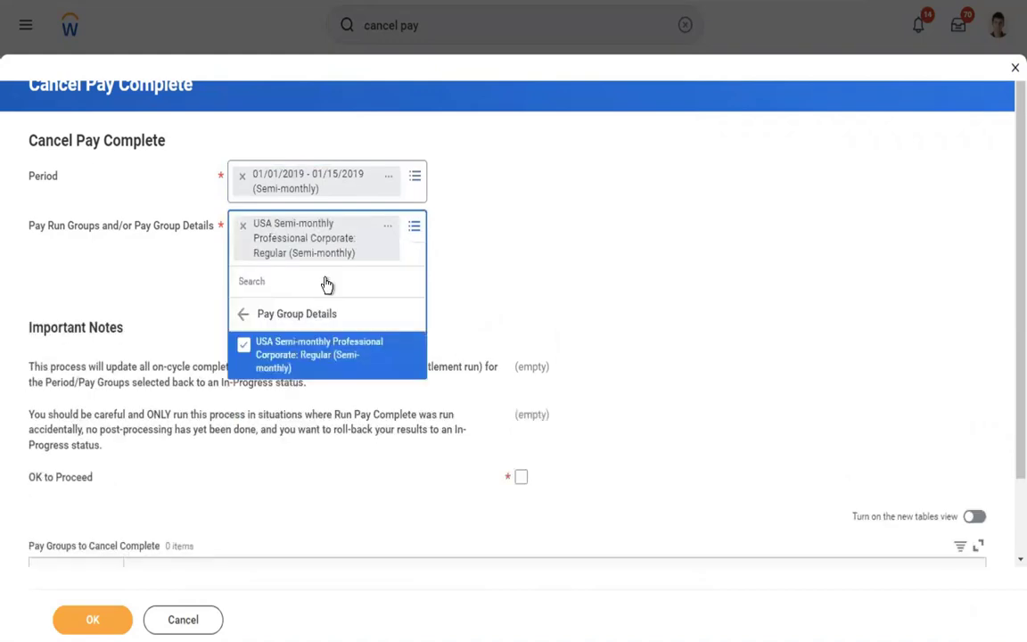
pyautogui.click(499, 220)
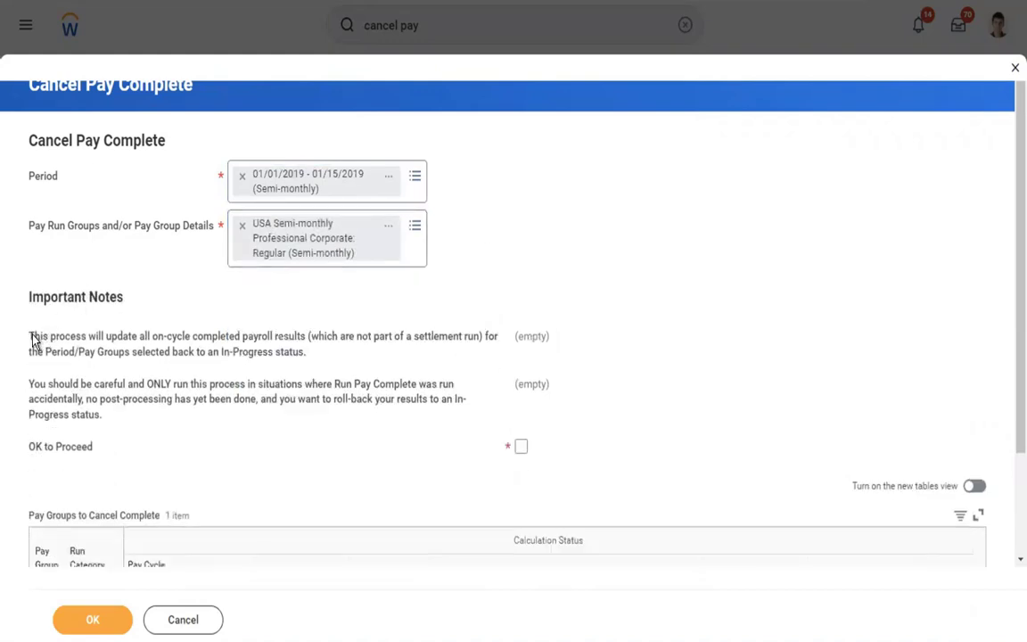
# Step: Read the Important Notes of the Cancel Pay Complete task, and return to Word to review the first three payroll processes
pyautogui.moveTo(30, 337); pyautogui.dragTo(100, 450)
pyautogui.click(734, 261)
pyautogui.hotkey('ctrl', 'Left')
pyautogui.click(348, 312)
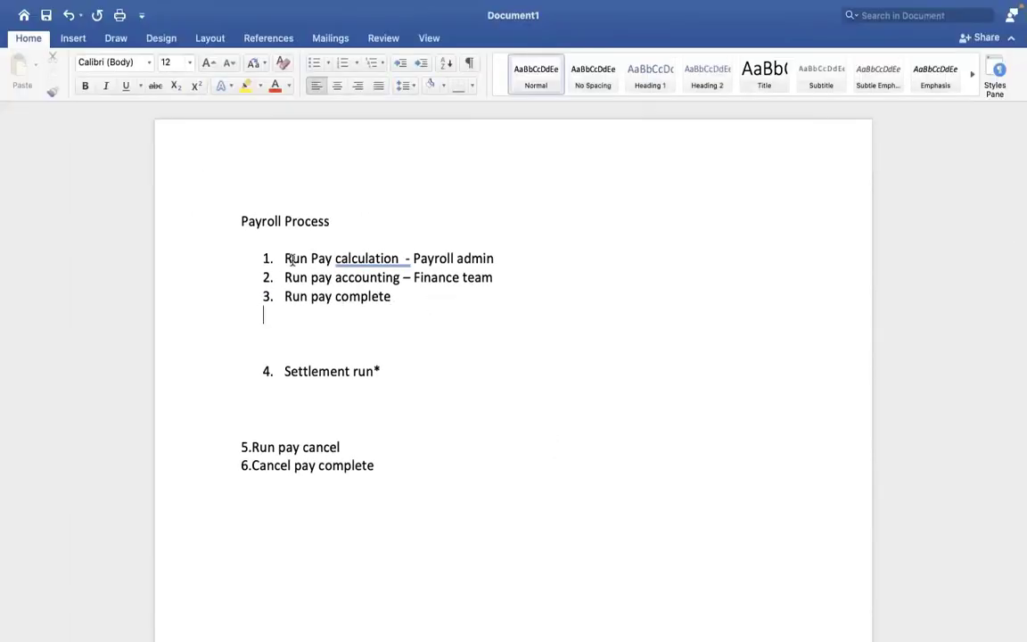
pyautogui.moveTo(285, 257); pyautogui.dragTo(397, 304)
pyautogui.click(396, 304)
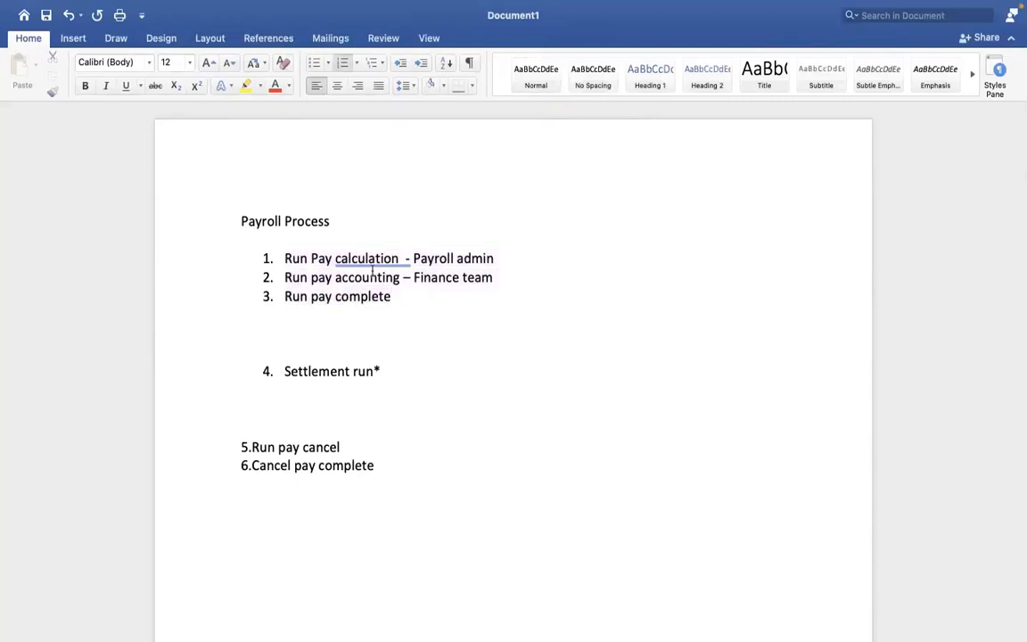
pyautogui.click(502, 318)
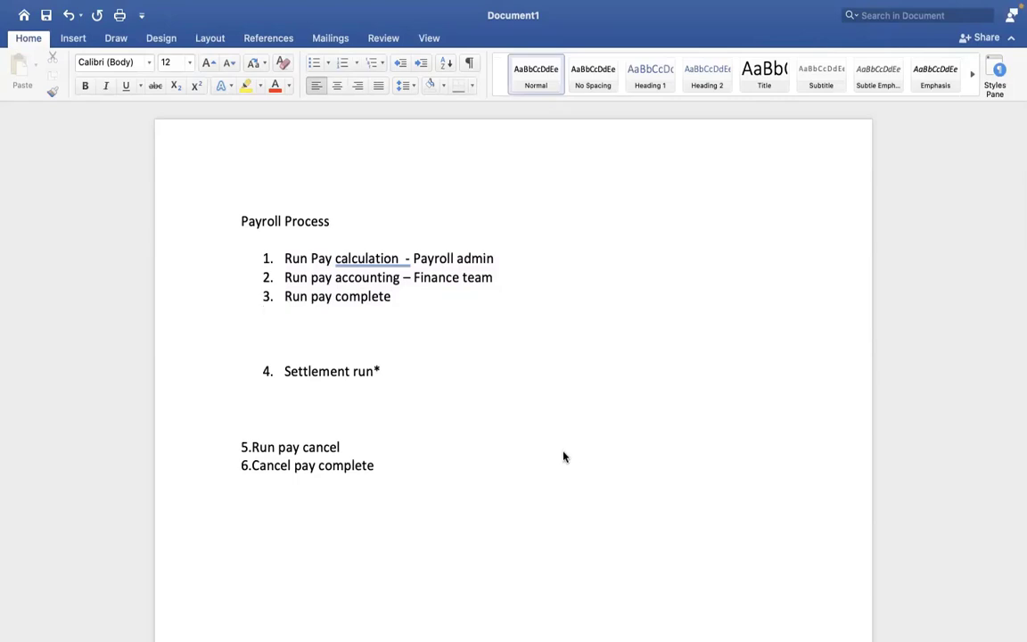
# Step: Go through the Run Pay calculation, Run pay accounting and Run pay complete entries one by one in the process list
pyautogui.moveTo(495, 258); pyautogui.dragTo(294, 259)
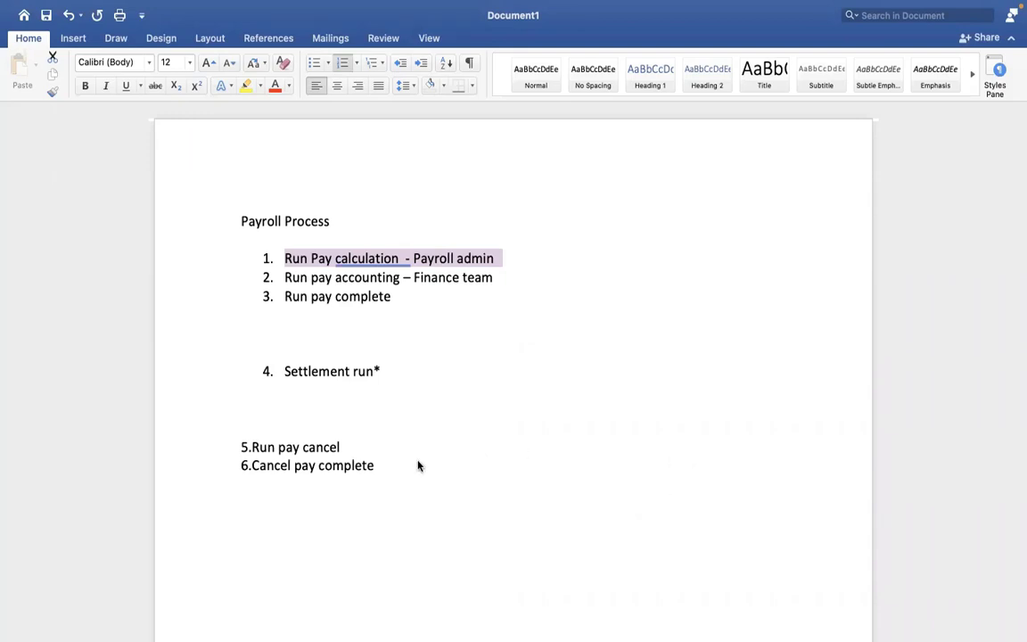
pyautogui.click(525, 332)
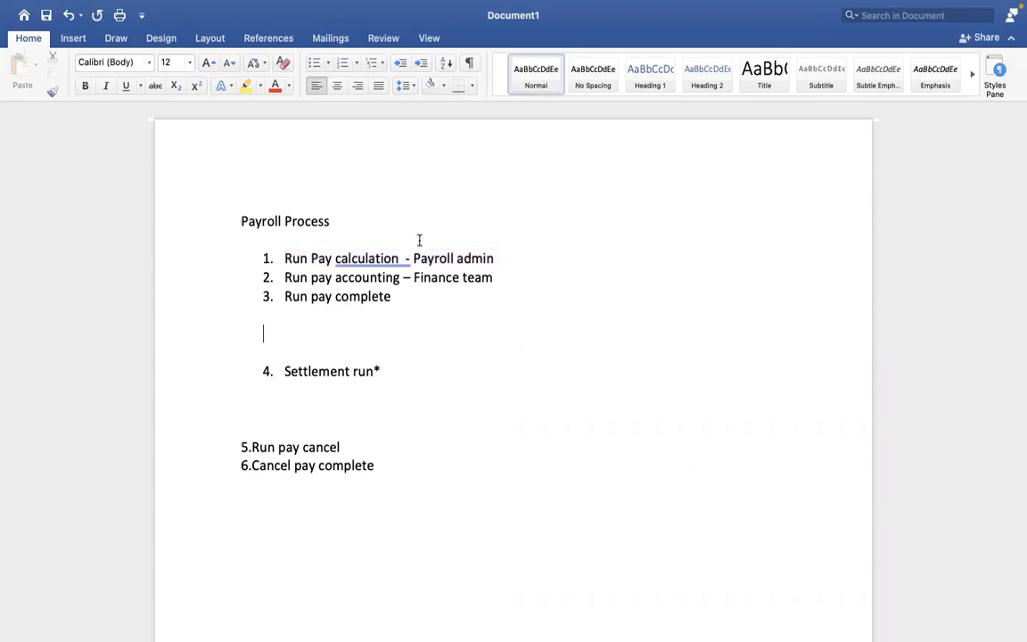
pyautogui.moveTo(493, 258); pyautogui.dragTo(303, 262)
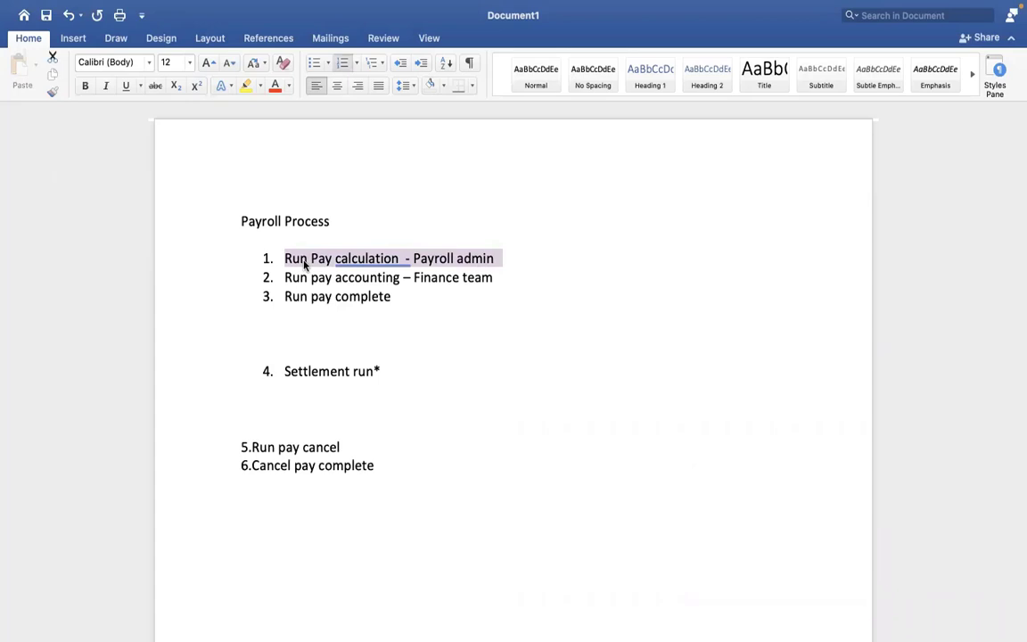
pyautogui.moveTo(282, 277); pyautogui.dragTo(398, 282)
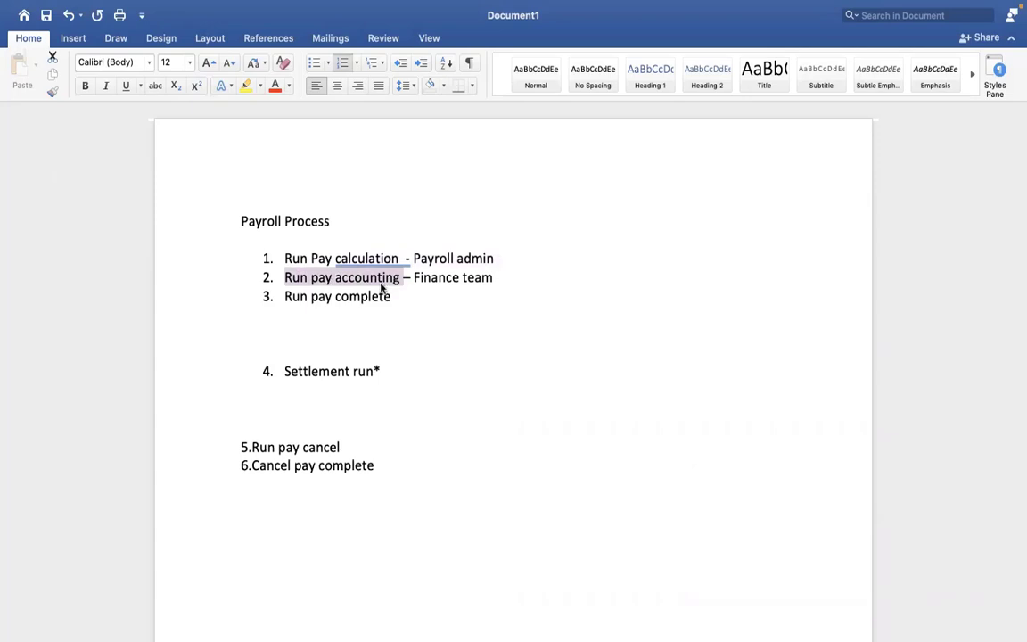
pyautogui.click(336, 279)
pyautogui.moveTo(401, 296); pyautogui.dragTo(294, 296)
pyautogui.click(491, 299)
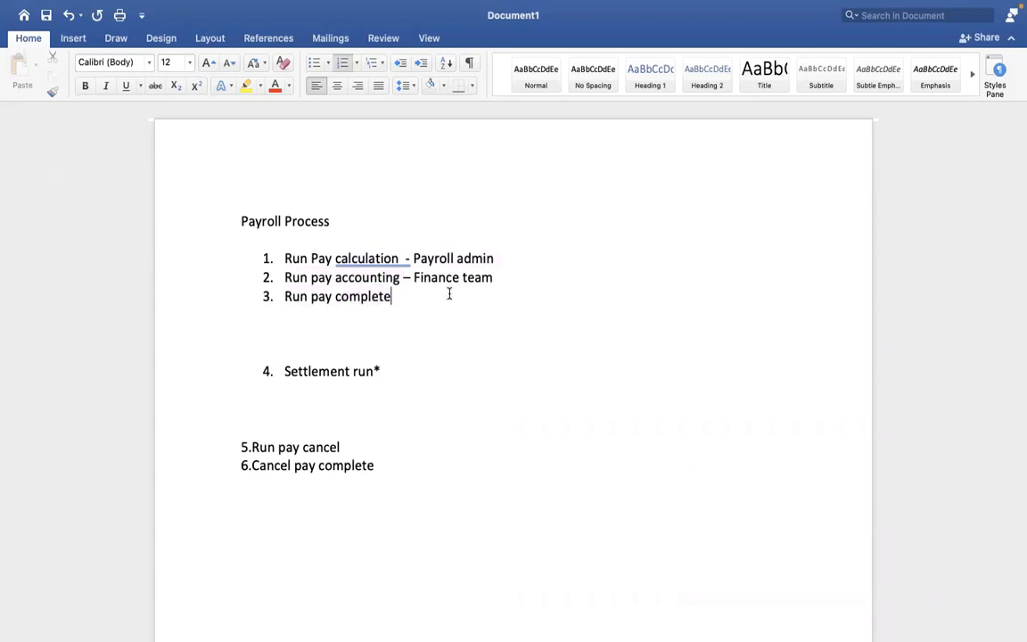
# Step: Compare the Run pay accounting entry and its Finance team owner with the Run pay complete entry
pyautogui.moveTo(287, 277); pyautogui.dragTo(486, 284)
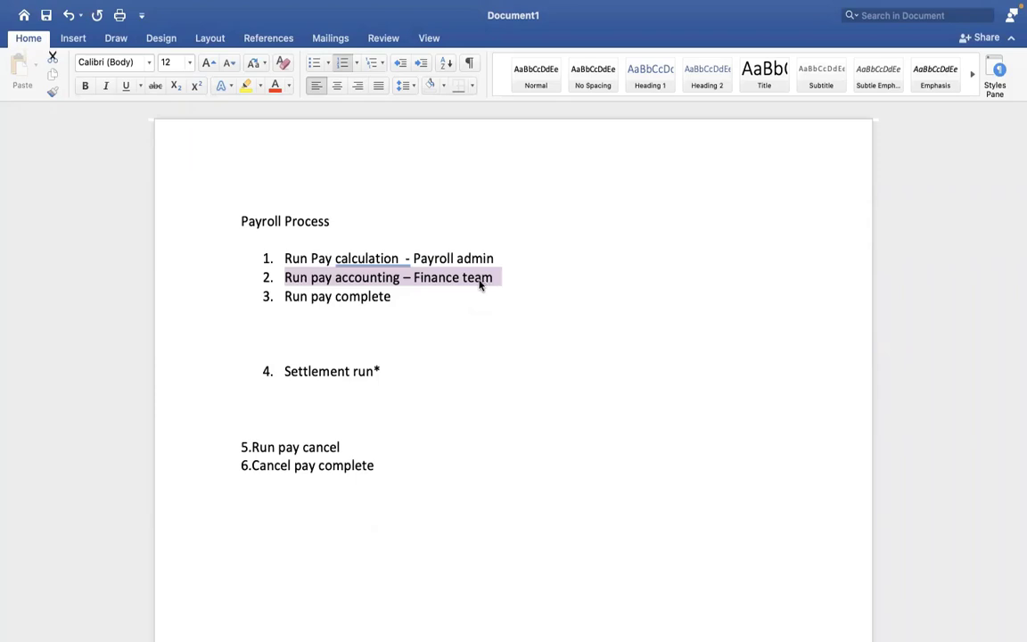
pyautogui.click(401, 296)
pyautogui.moveTo(401, 296); pyautogui.dragTo(284, 296)
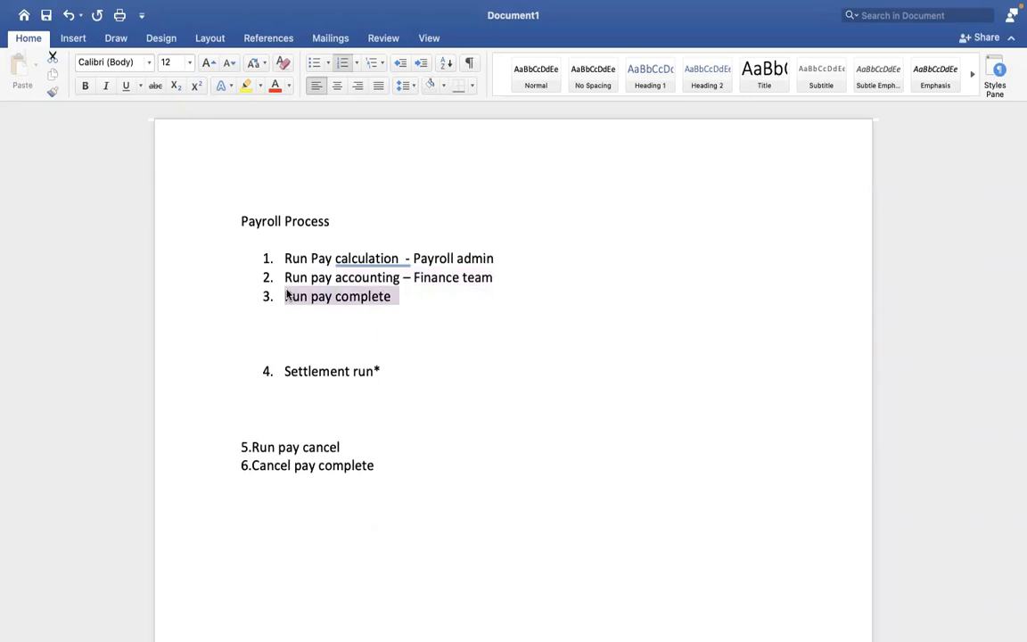
pyautogui.moveTo(283, 277); pyautogui.dragTo(554, 278)
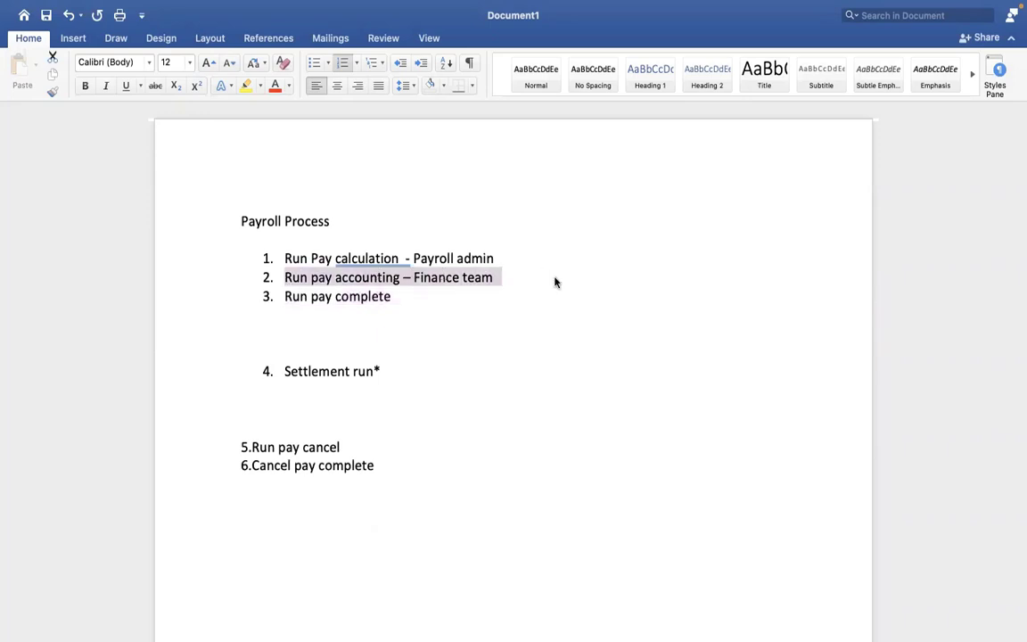